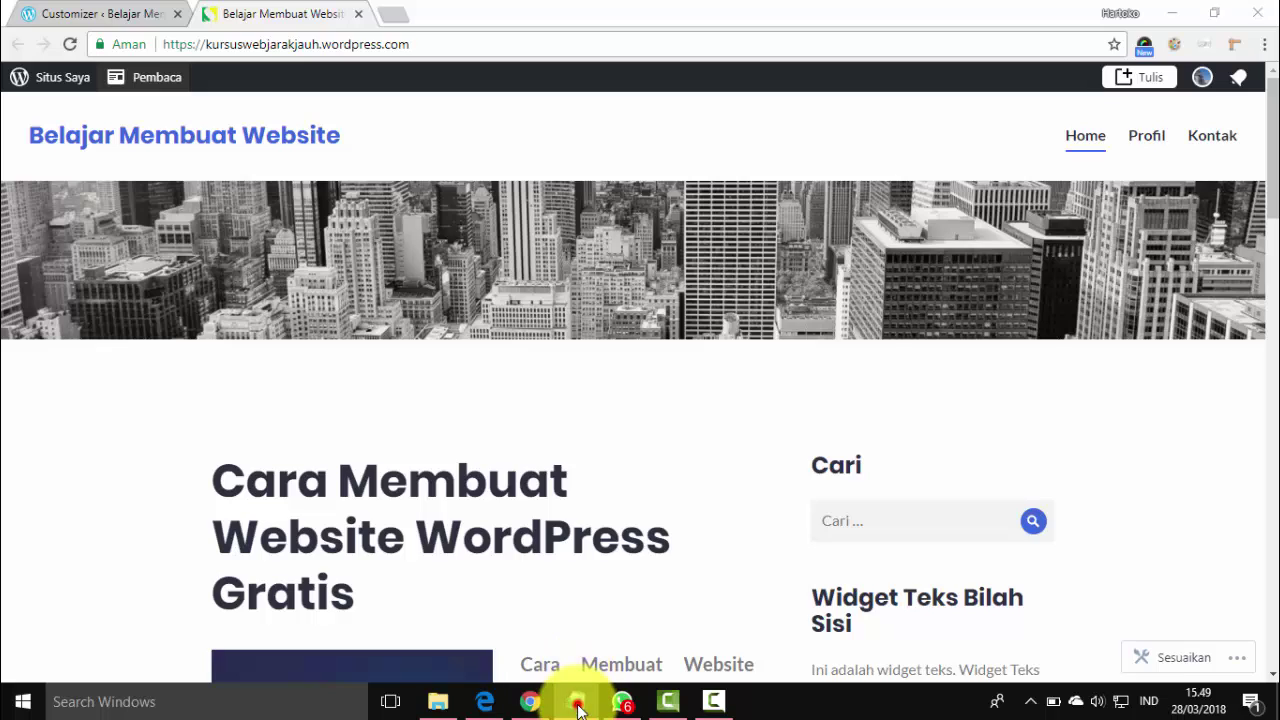
Step: Review the two Shoreditch header sizes noted in Notepad, 1350x170 and 1350x250
{"action": "left_click", "coordinate": [576, 700]}
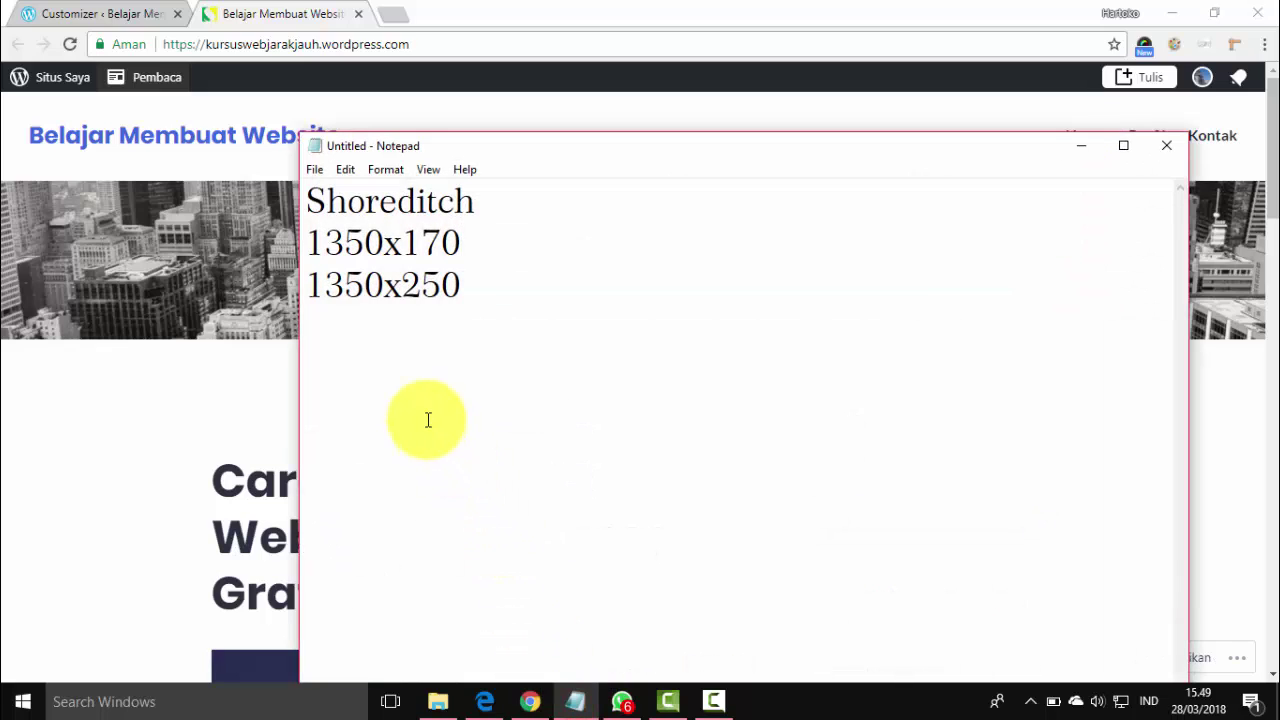
{"action": "left_click", "coordinate": [308, 242]}
{"action": "left_click_drag", "start_coordinate": [310, 242], "coordinate": [468, 241]}
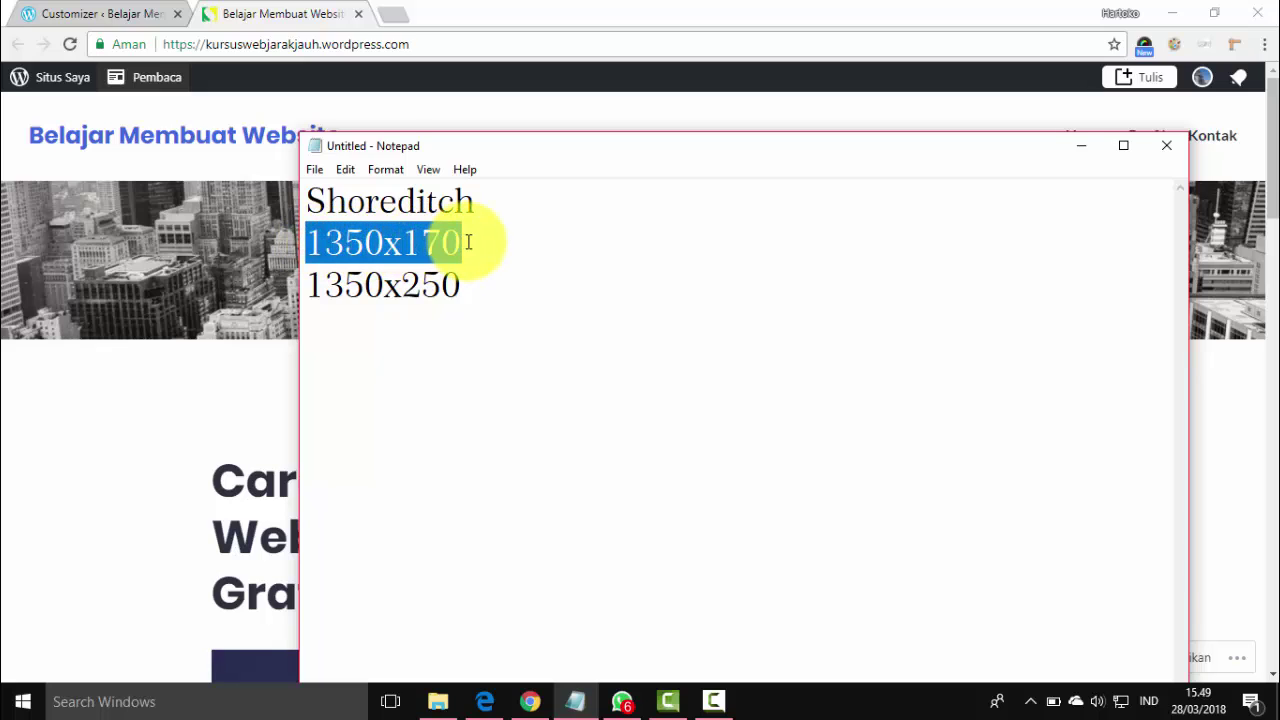
{"action": "left_click", "coordinate": [400, 288]}
{"action": "left_click_drag", "start_coordinate": [310, 286], "coordinate": [473, 286]}
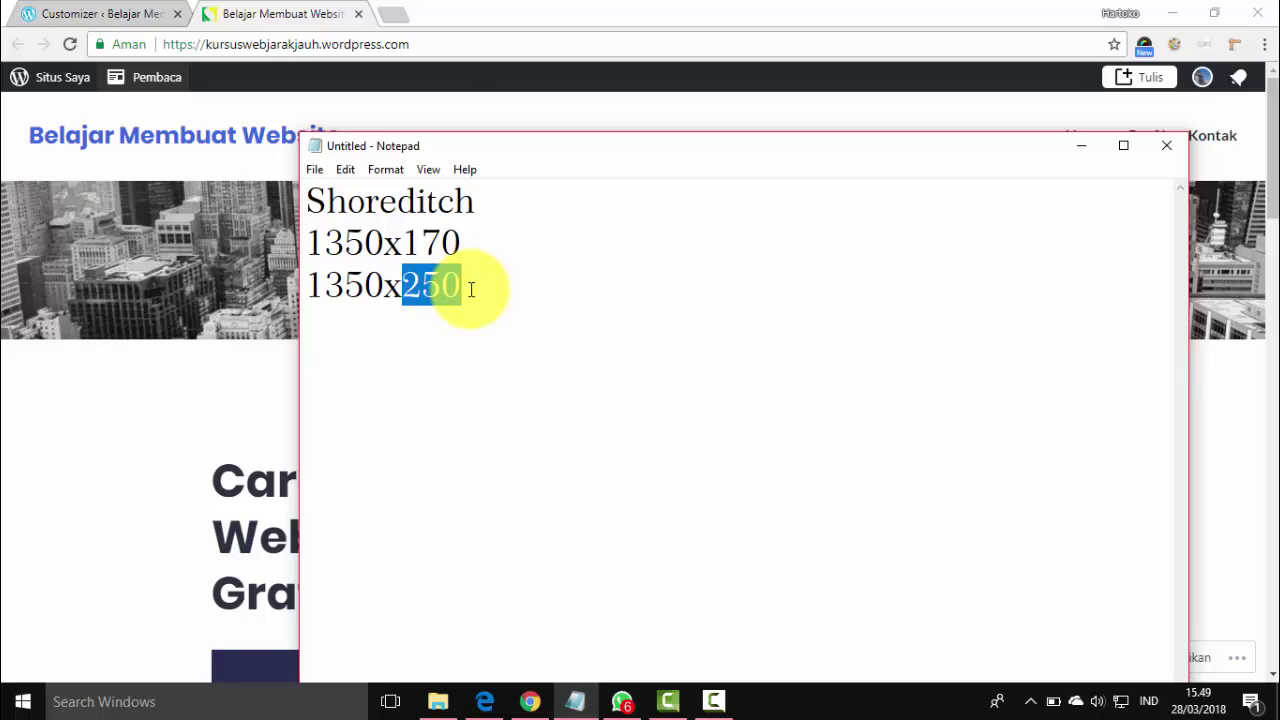
Step: Open bg 1.jpg from the WEBPEMULA folder with GNU Image Manipulation Program
{"action": "left_click", "coordinate": [438, 701]}
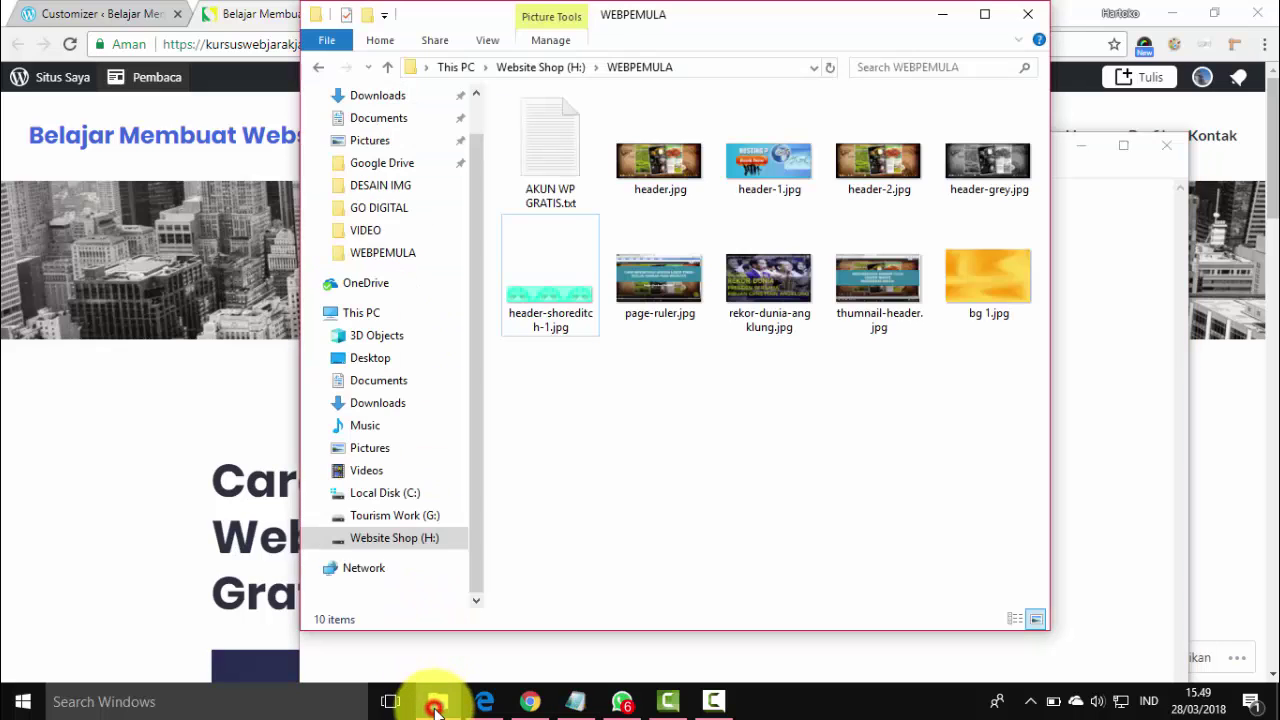
{"action": "left_click", "coordinate": [984, 287]}
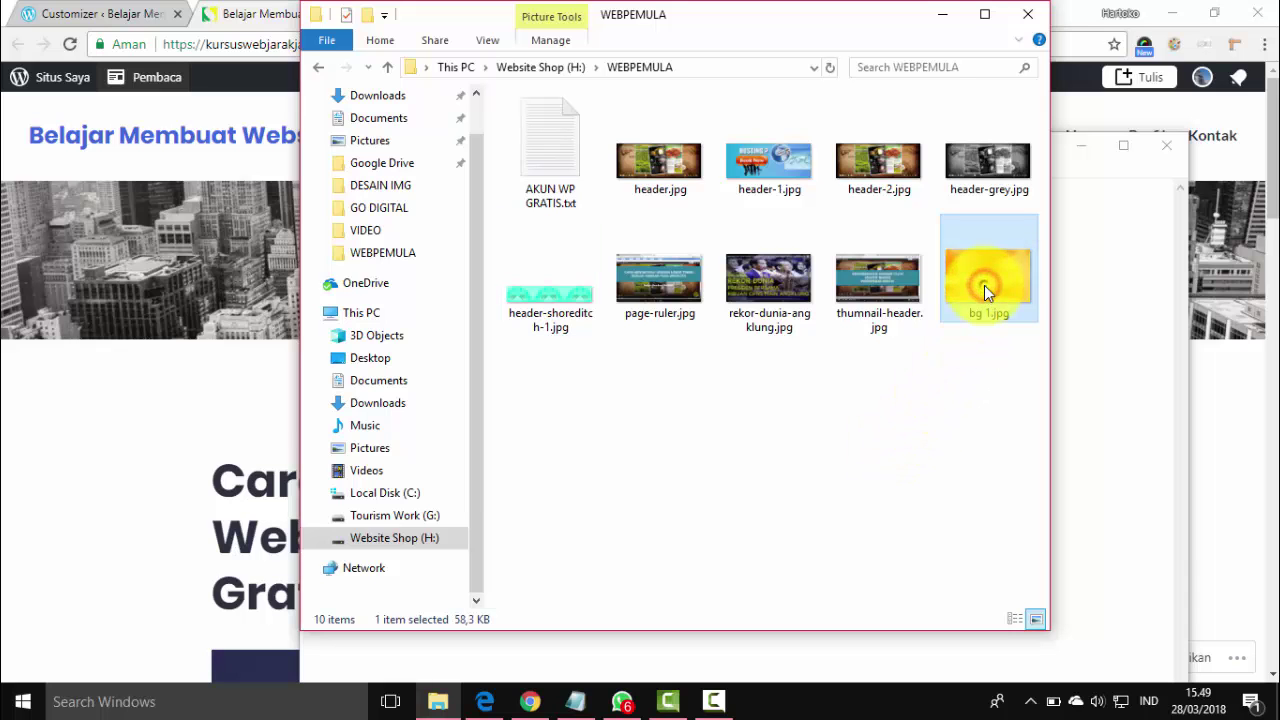
{"action": "right_click", "coordinate": [984, 285]}
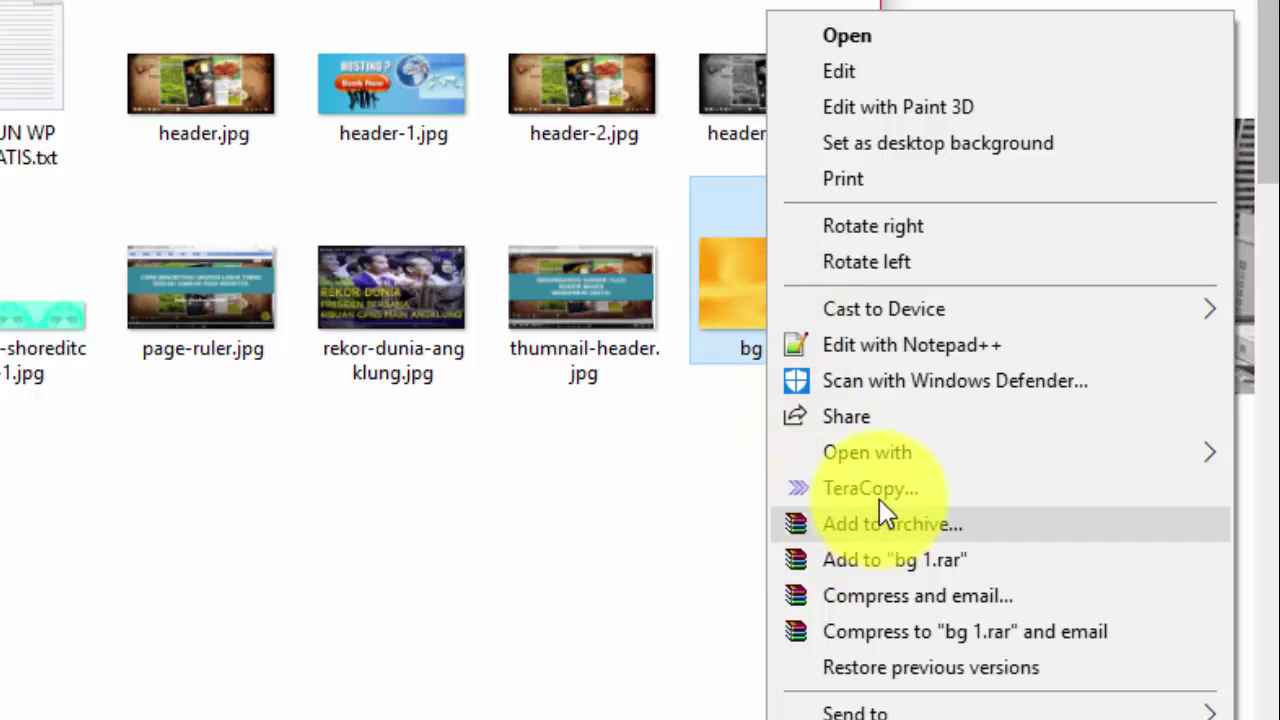
{"action": "mouse_move", "coordinate": [879, 458]}
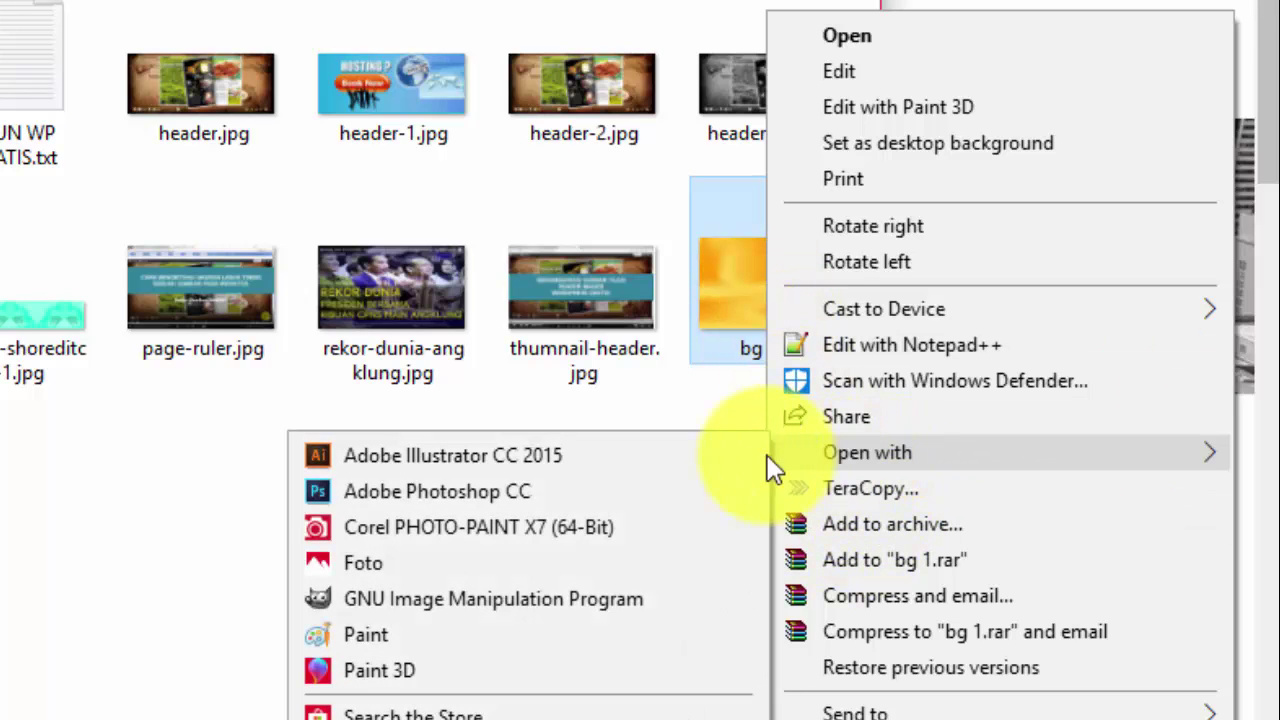
{"action": "left_click", "coordinate": [395, 600]}
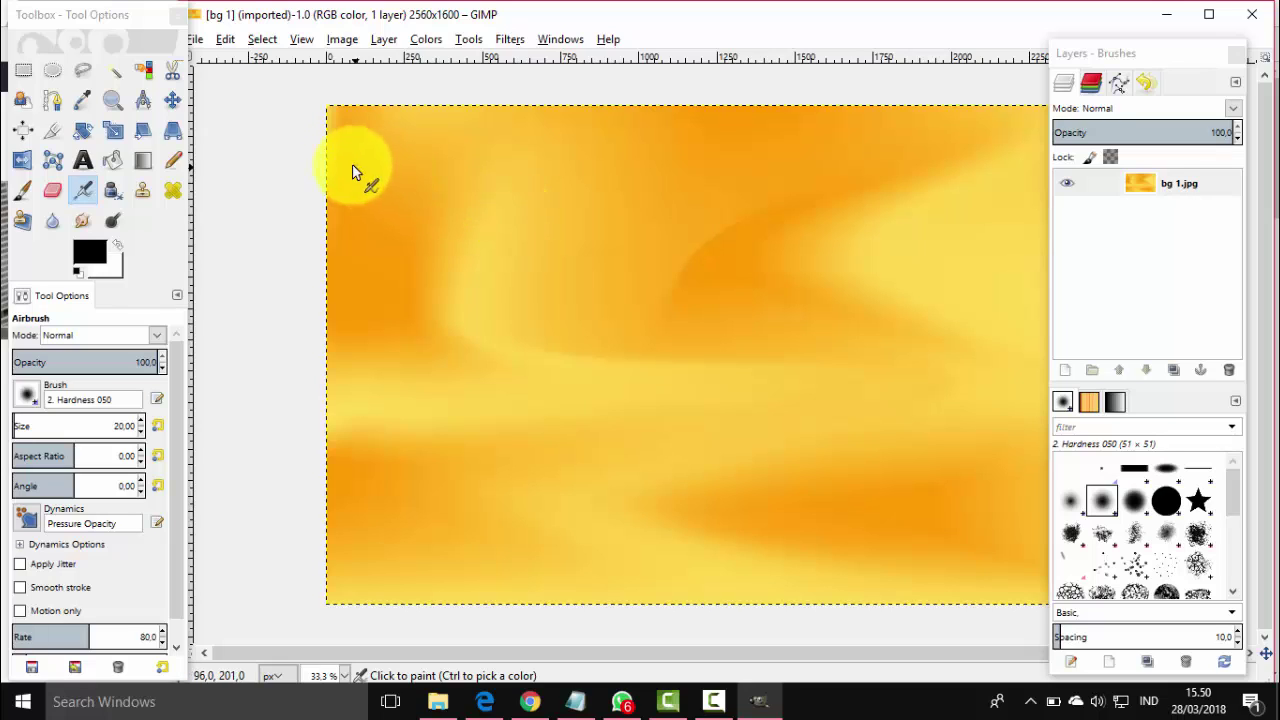
Step: Move the Toolbox and Layers - Brushes windows slightly outward, away from the image
{"action": "left_click", "coordinate": [112, 30]}
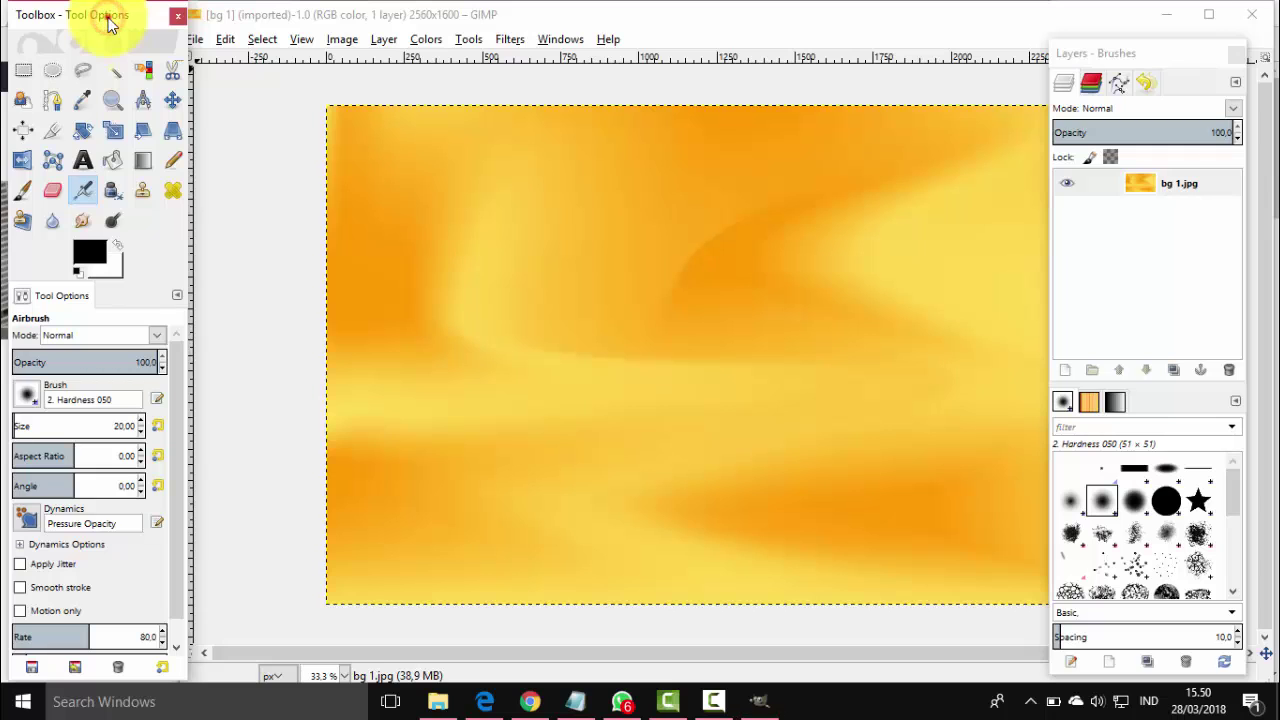
{"action": "left_click_drag", "start_coordinate": [108, 17], "coordinate": [96, 22]}
{"action": "left_click", "coordinate": [1162, 54]}
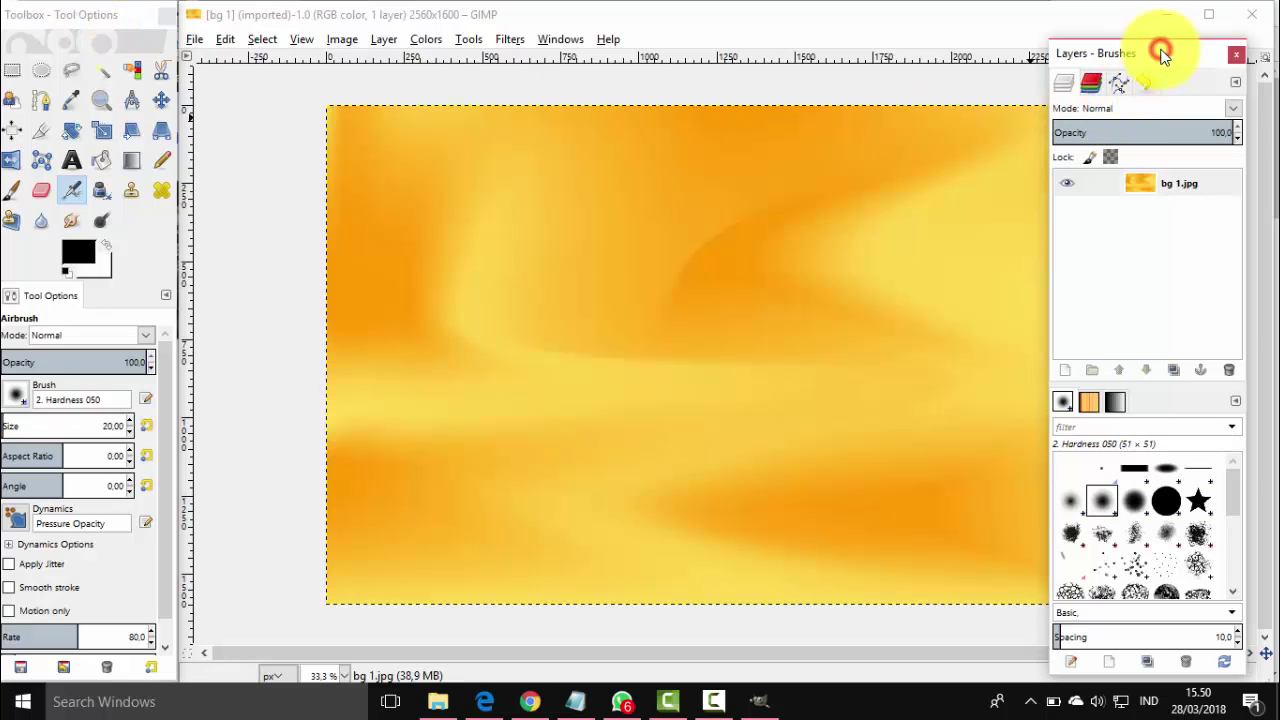
{"action": "mouse_move", "coordinate": [1162, 54]}
{"action": "left_mouse_down"}
{"action": "mouse_move", "coordinate": [1163, 189]}
{"action": "mouse_move", "coordinate": [1170, 77]}
{"action": "mouse_move", "coordinate": [1179, 160]}
{"action": "mouse_move", "coordinate": [1190, 112]}
{"action": "mouse_move", "coordinate": [1185, 8]}
{"action": "mouse_move", "coordinate": [1180, 90]}
{"action": "mouse_move", "coordinate": [1175, 81]}
{"action": "left_mouse_up"}
{"action": "left_click", "coordinate": [810, 274]}
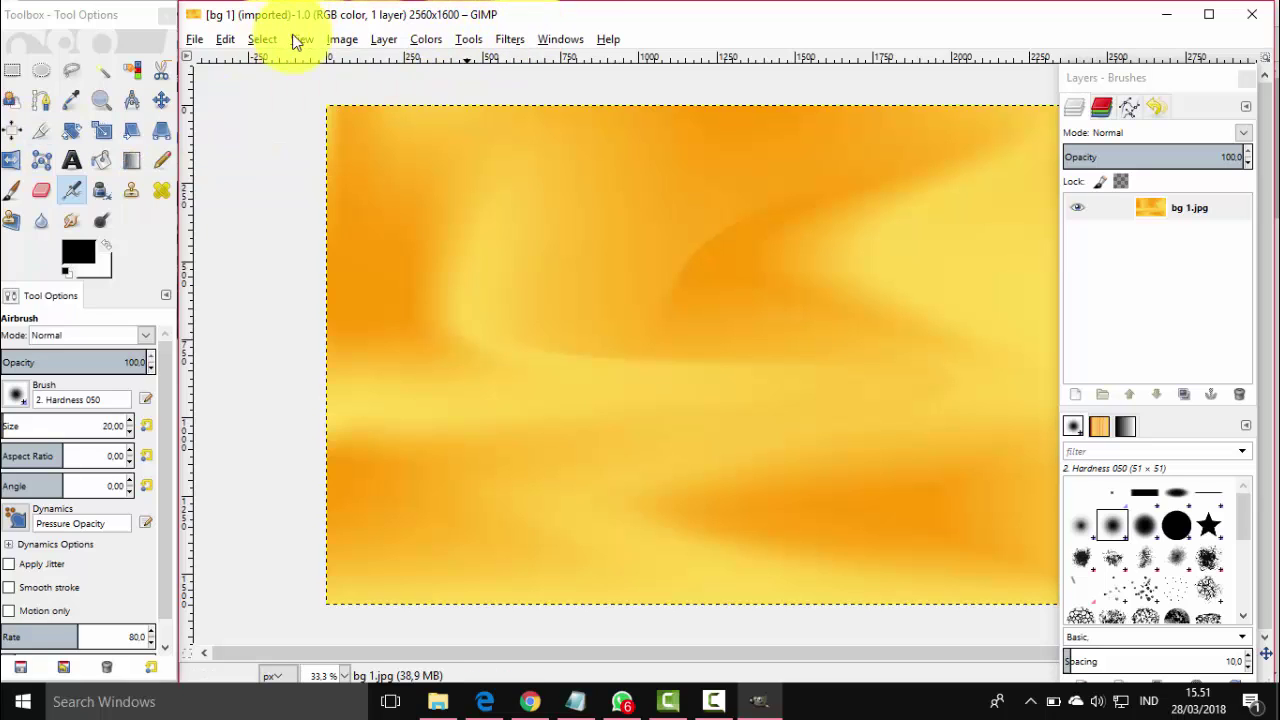
Step: Bring up the Tool Options dockable dialog and look through the Airbrush settings
{"action": "left_click", "coordinate": [566, 42]}
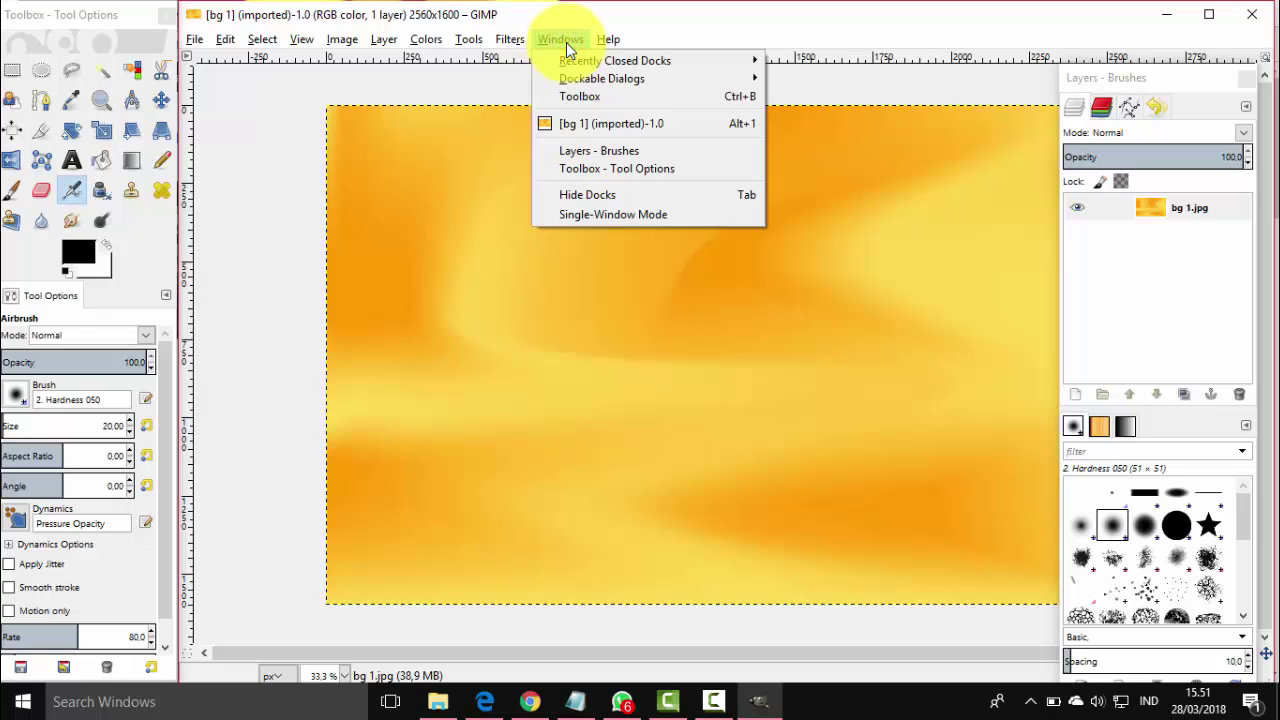
{"action": "mouse_move", "coordinate": [570, 79]}
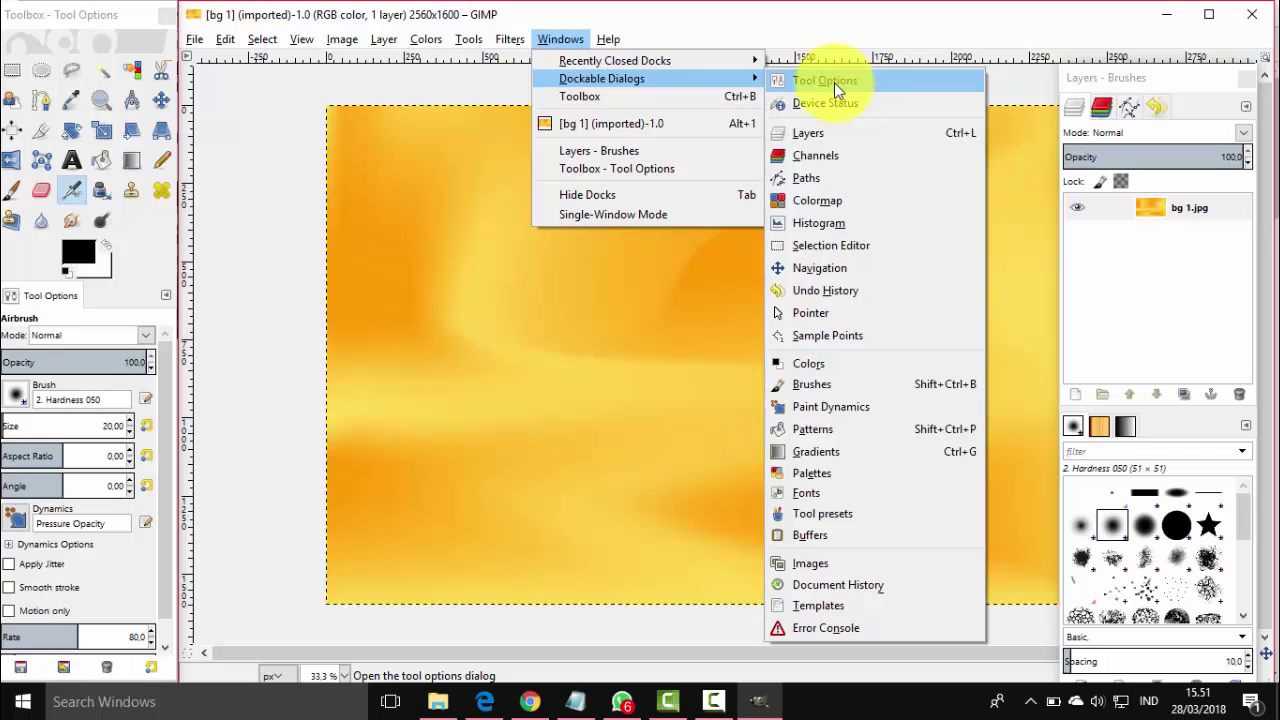
{"action": "left_click", "coordinate": [836, 86]}
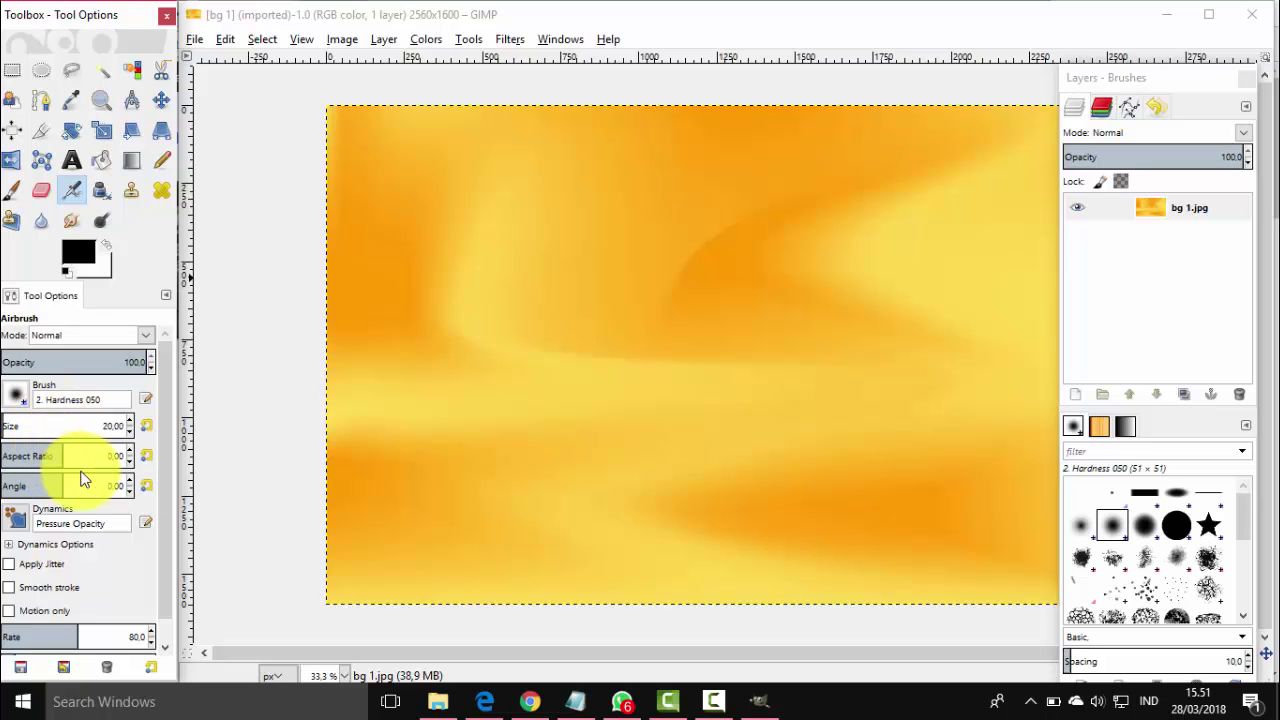
{"action": "scroll", "coordinate": [83, 480], "scroll_direction": "down", "scroll_amount": 1}
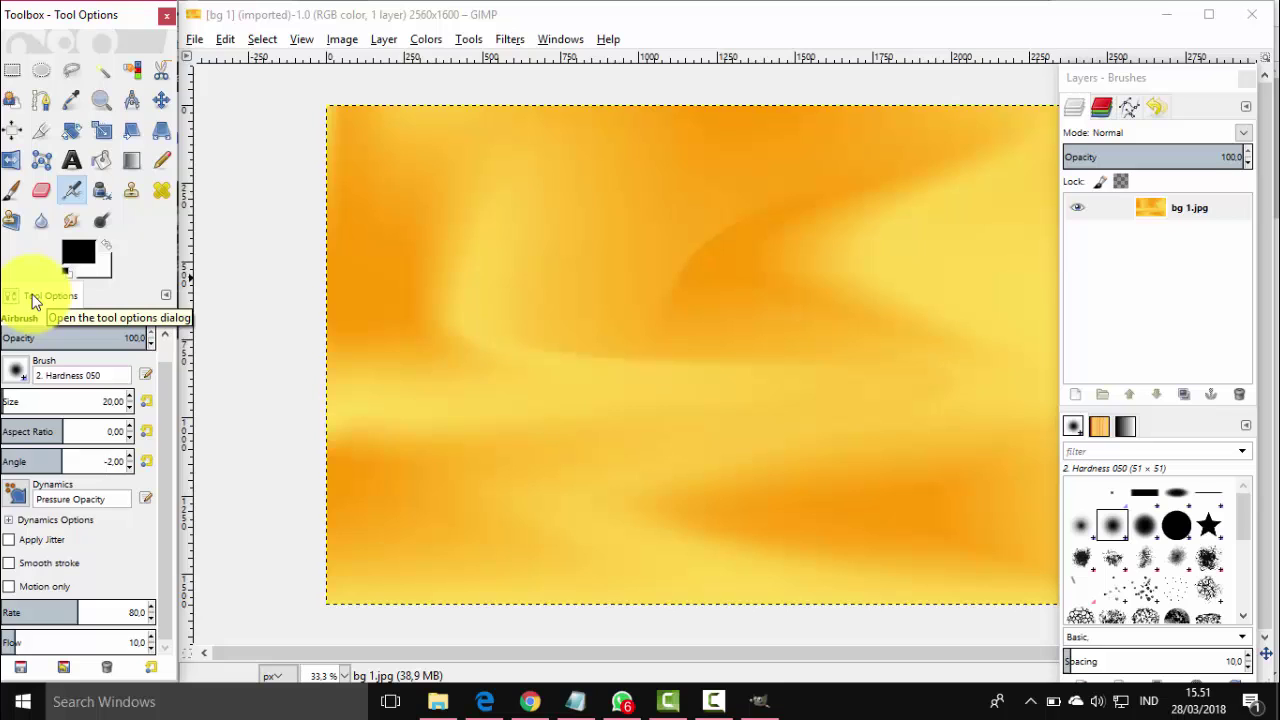
Step: Activate the Crop tool and turn on its fixed aspect ratio
{"action": "key", "text": "shift+r"}
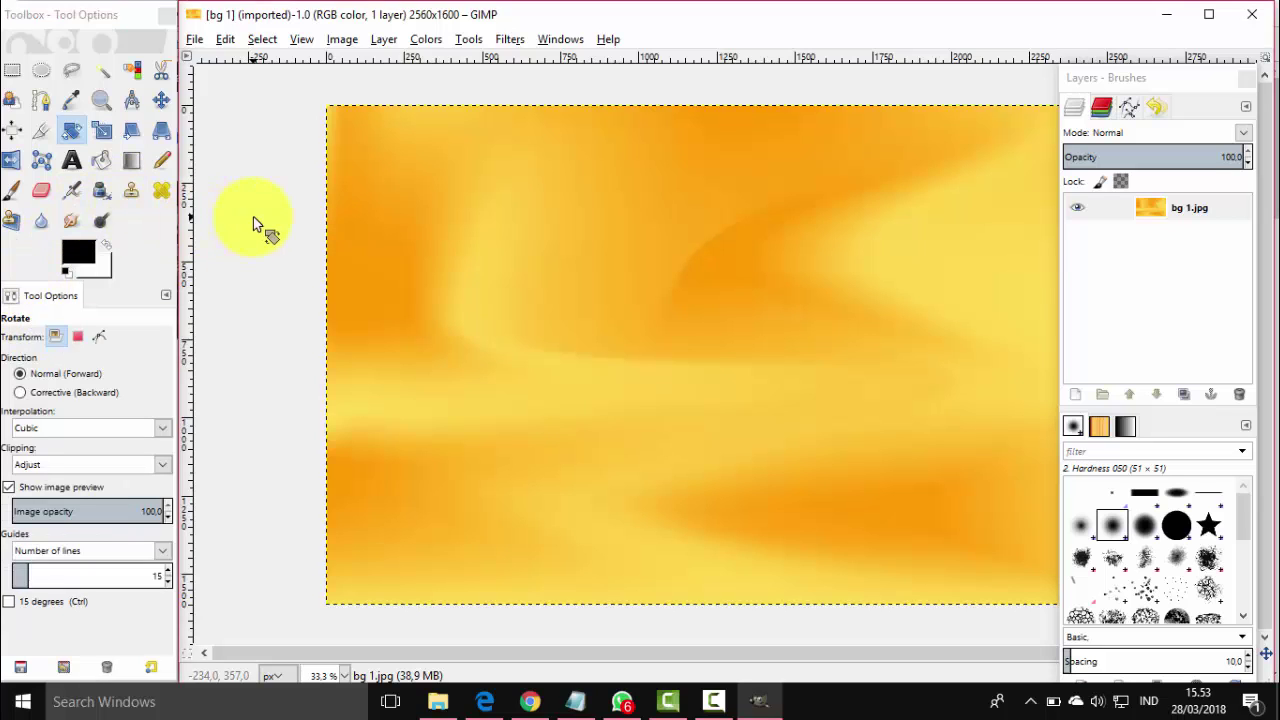
{"action": "left_click", "coordinate": [43, 132]}
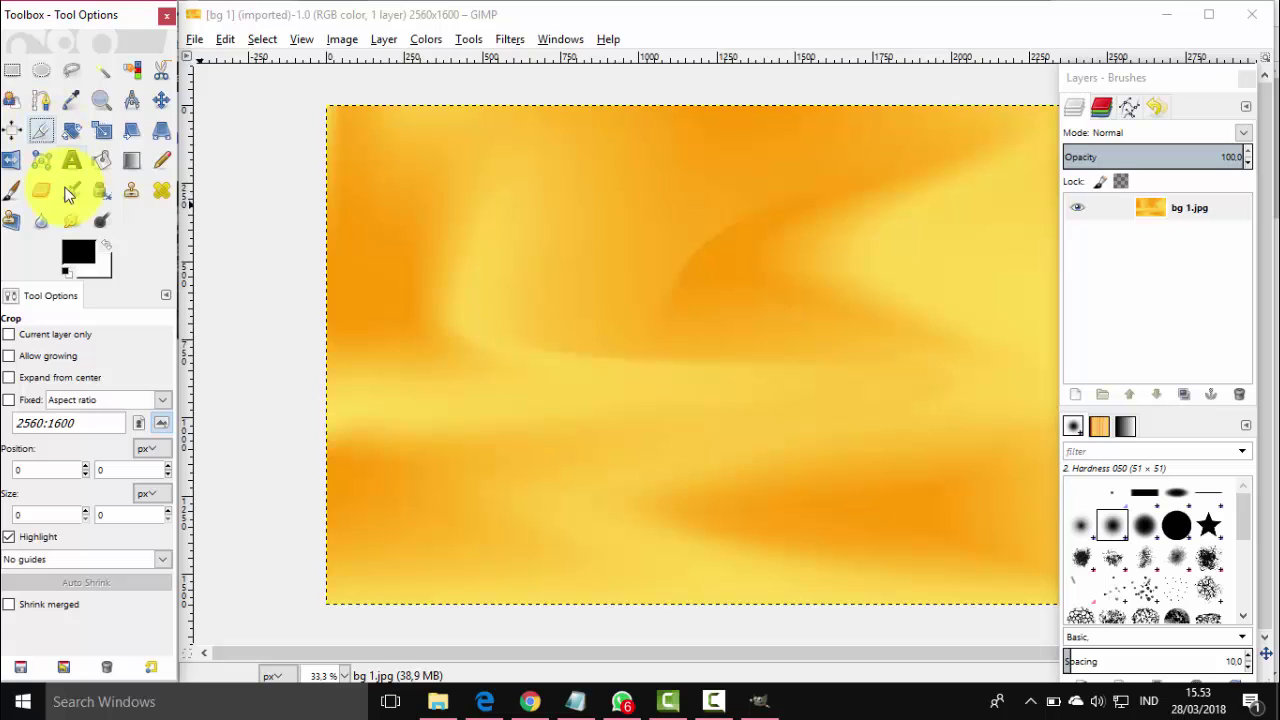
{"action": "left_click", "coordinate": [9, 401]}
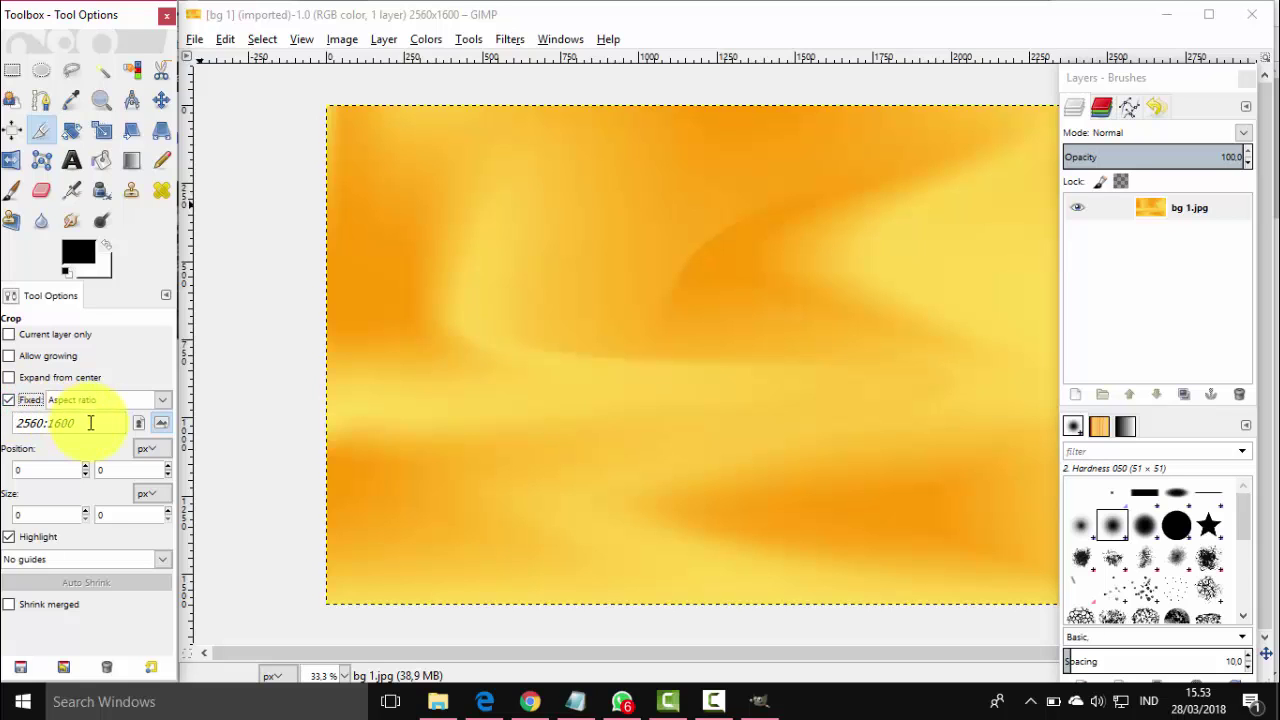
Step: Copy the size 1350x250 from the Notepad notes and apply it as the crop's fixed aspect ratio
{"action": "left_click_drag", "start_coordinate": [89, 423], "coordinate": [17, 423]}
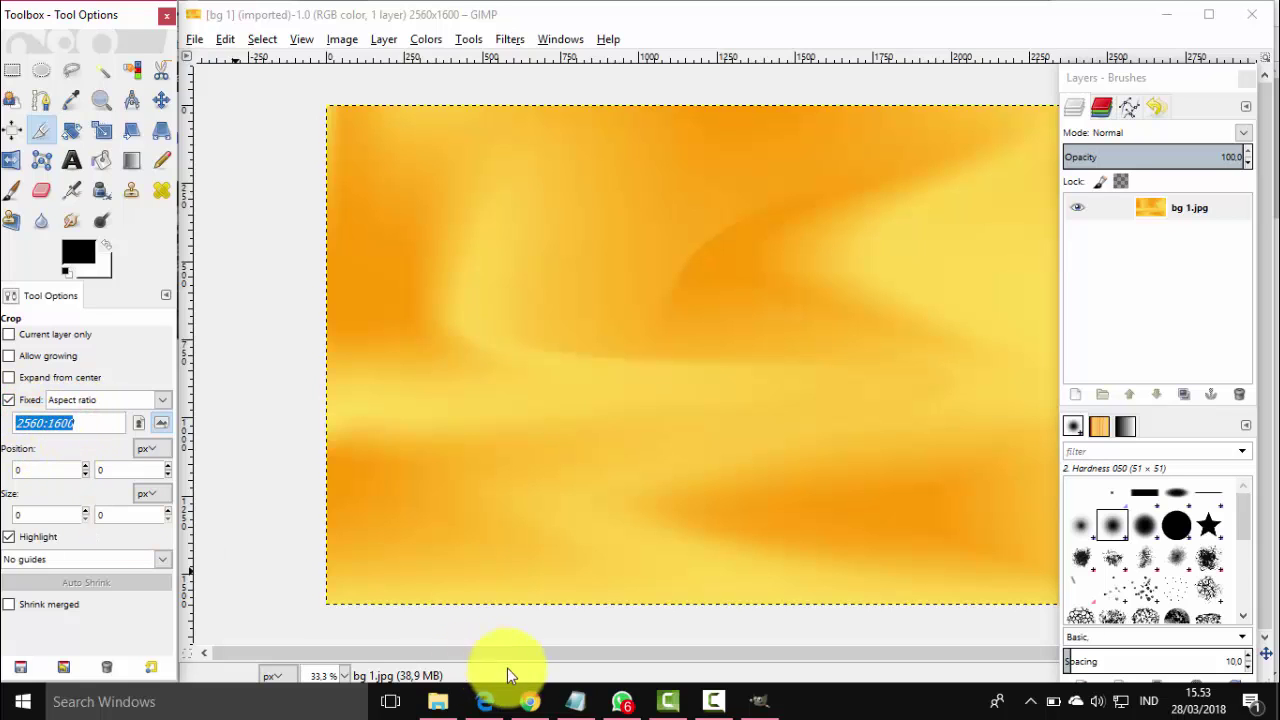
{"action": "left_click", "coordinate": [575, 701]}
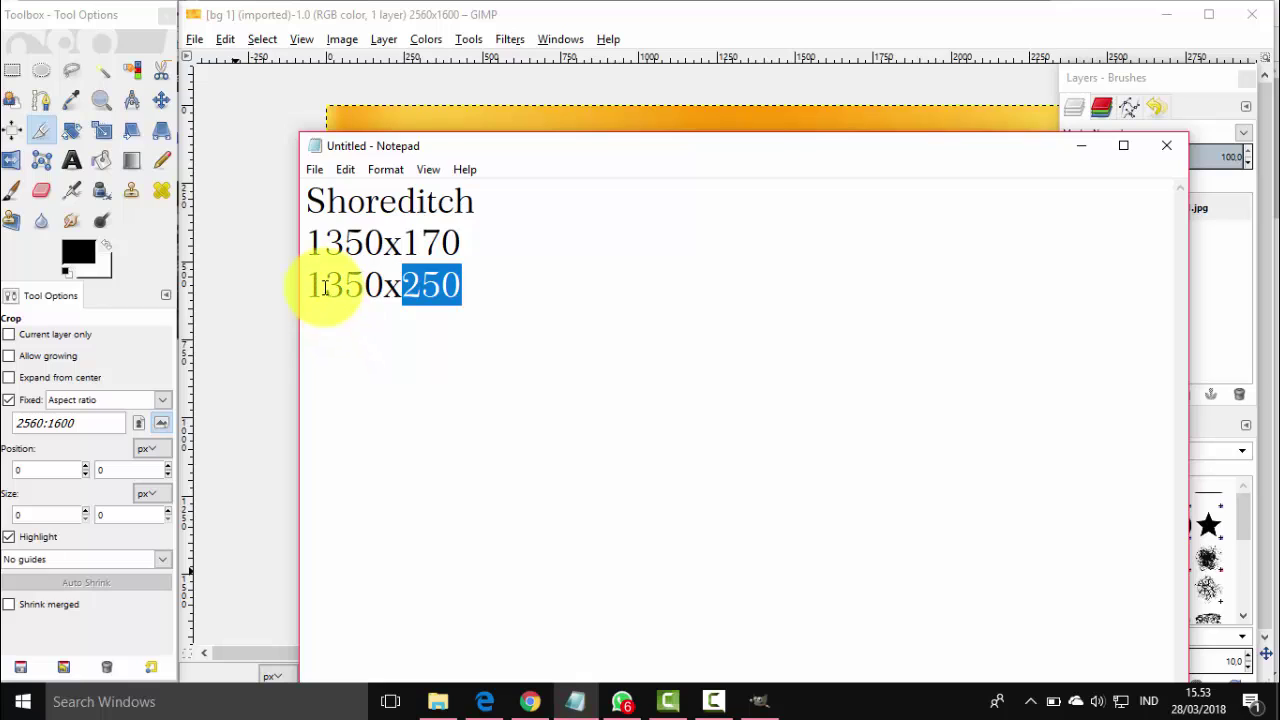
{"action": "left_click_drag", "start_coordinate": [313, 285], "coordinate": [469, 287]}
{"action": "key", "text": "ctrl+c"}
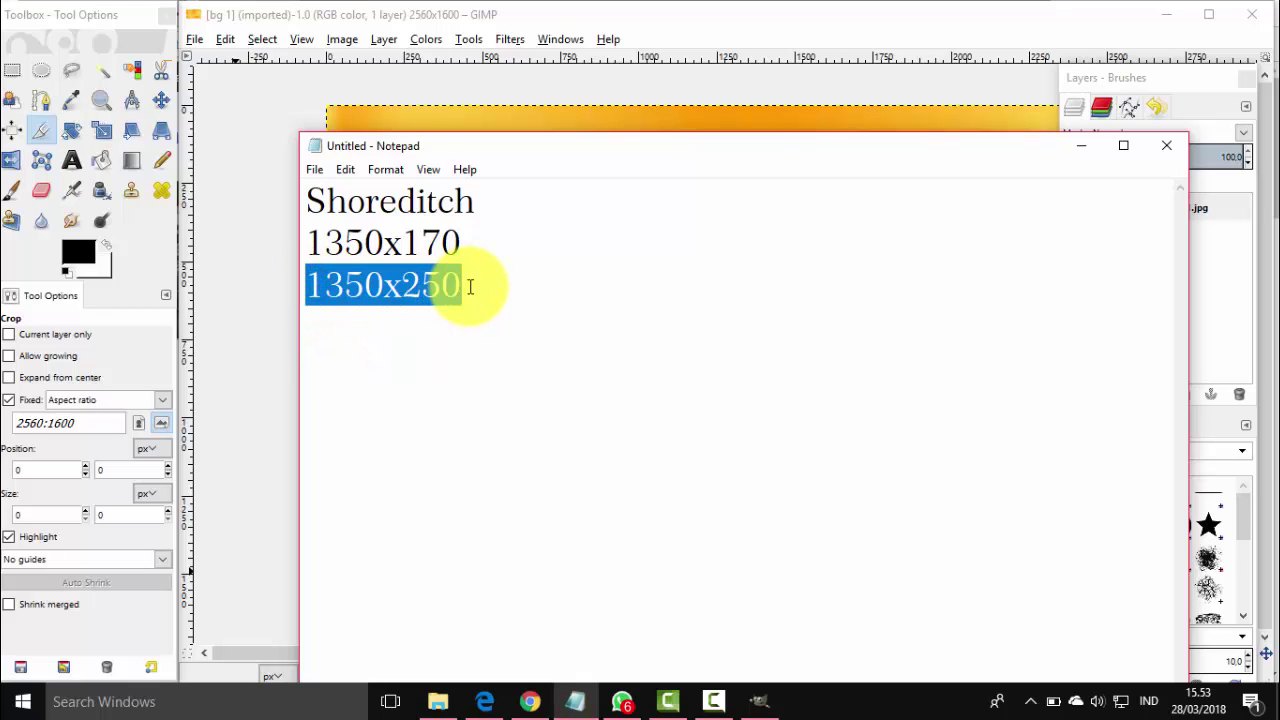
{"action": "left_click", "coordinate": [38, 423]}
{"action": "left_click_drag", "start_coordinate": [105, 422], "coordinate": [12, 423]}
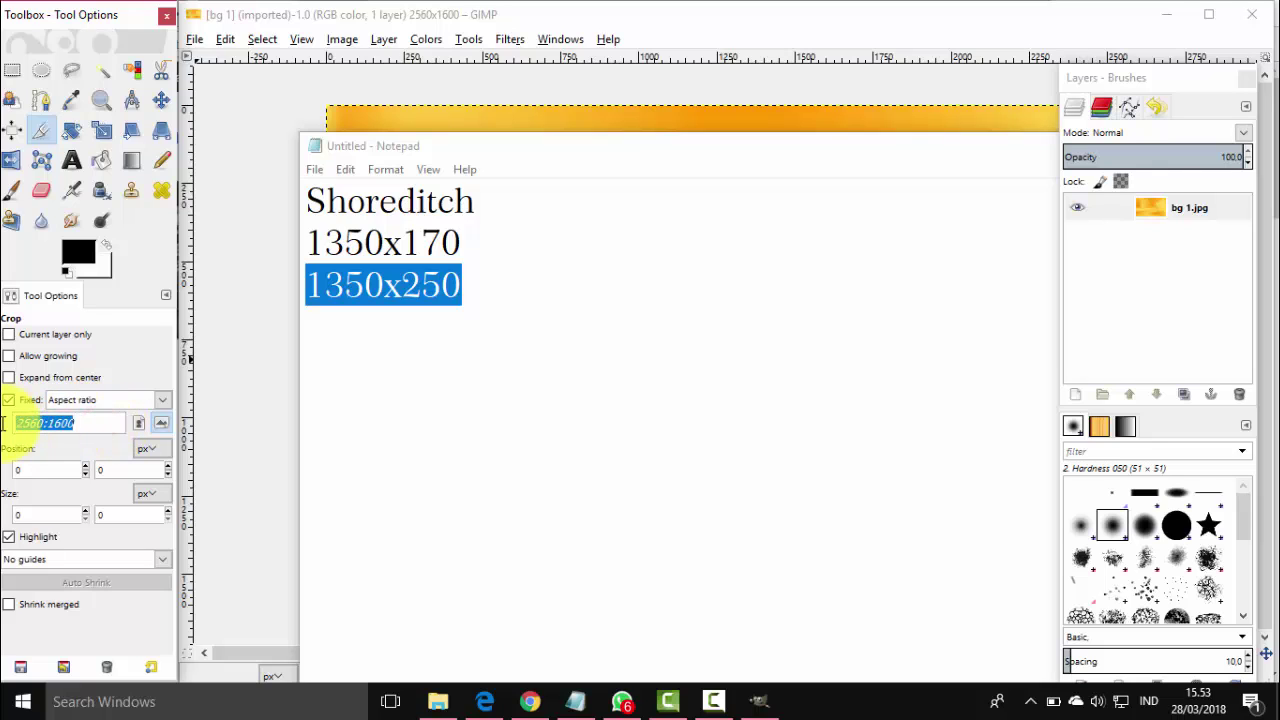
{"action": "key", "text": "ctrl+v"}
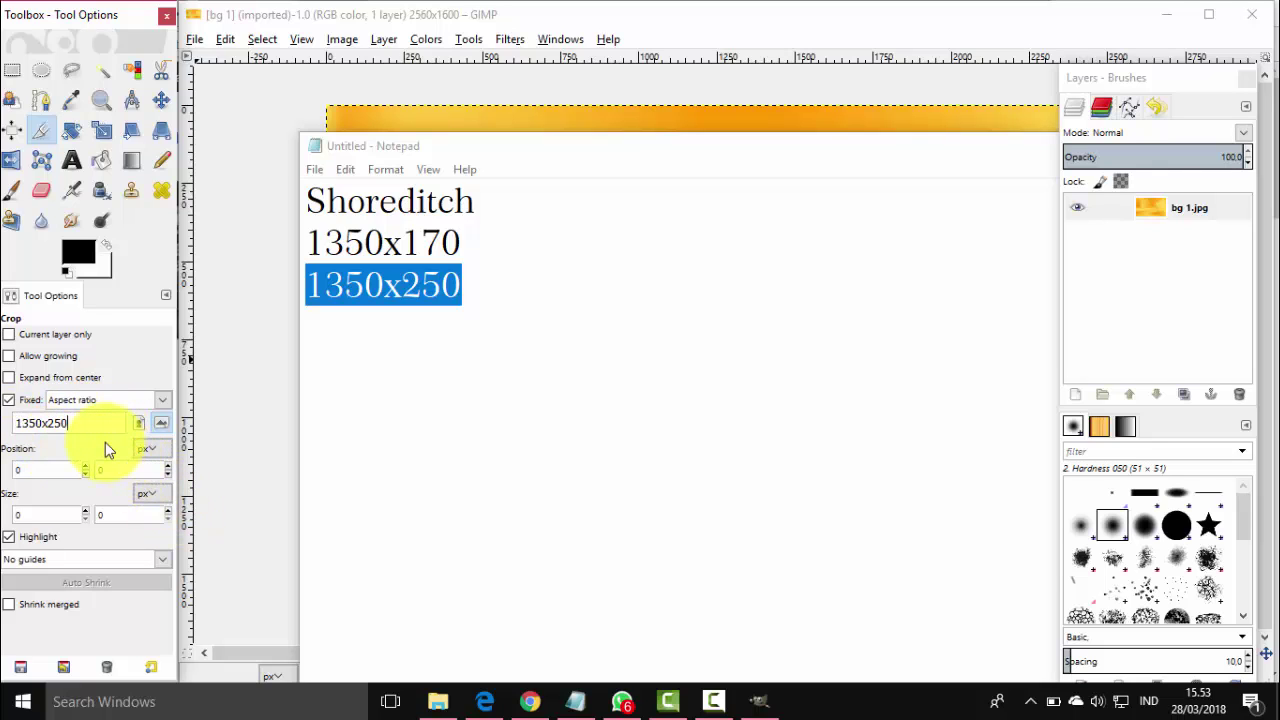
{"action": "key", "text": "Return"}
Step: Minimize Notepad and move the Layers - Brushes window down to uncover the image's upper edge
{"action": "left_click", "coordinate": [877, 161]}
{"action": "left_click", "coordinate": [1082, 146]}
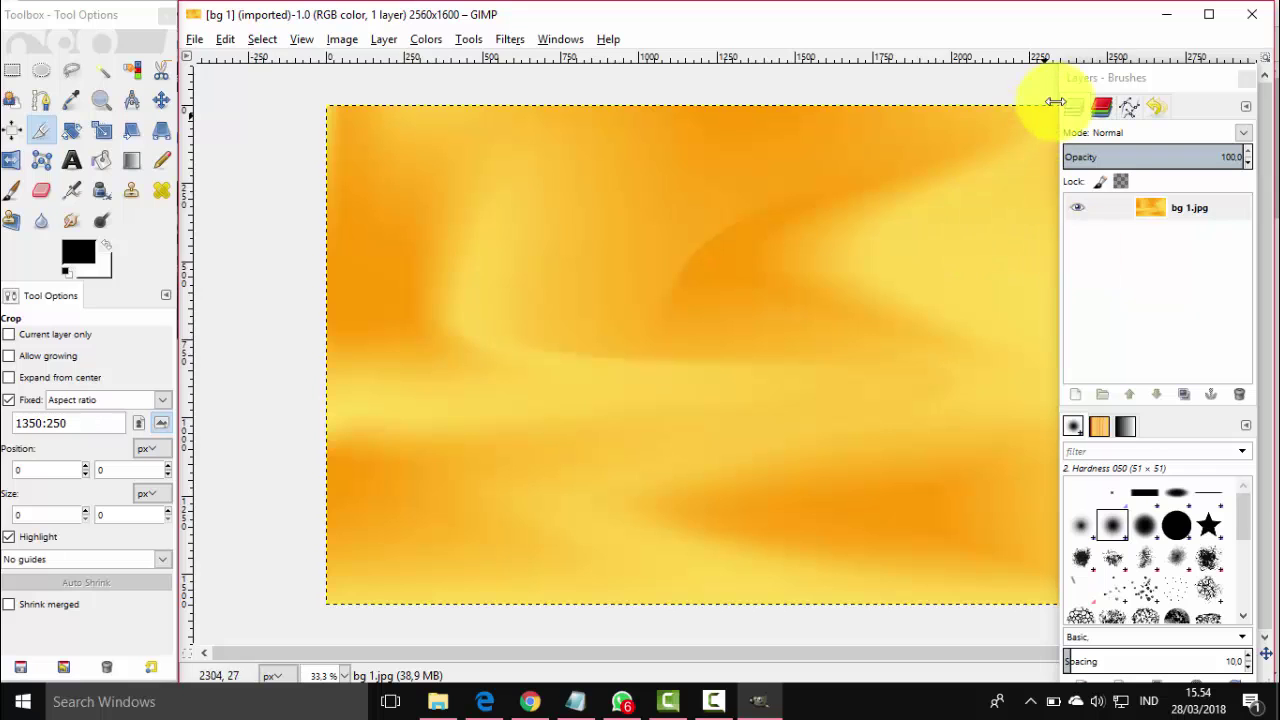
{"action": "left_click_drag", "start_coordinate": [1158, 88], "coordinate": [1157, 257]}
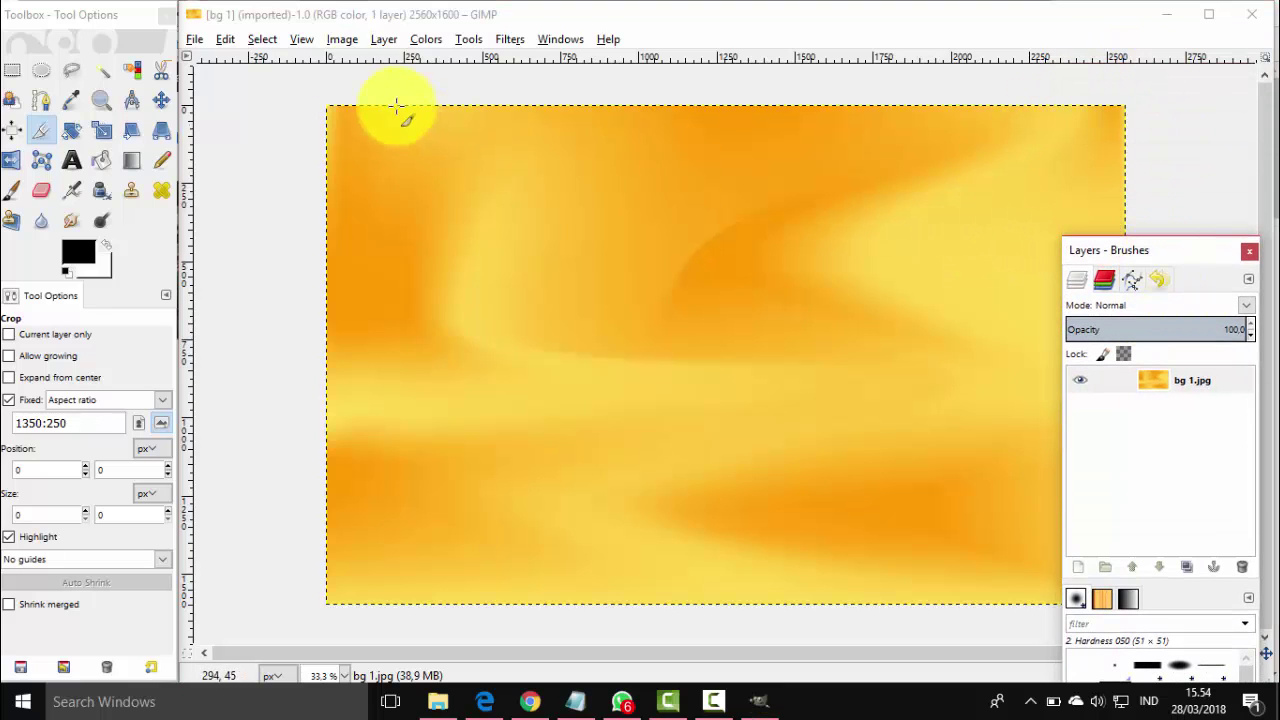
Step: Try cropping the image to a 2560 × 474 px strip along its upper edge, and undo the crop
{"action": "left_click_drag", "start_coordinate": [318, 100], "coordinate": [1034, 371]}
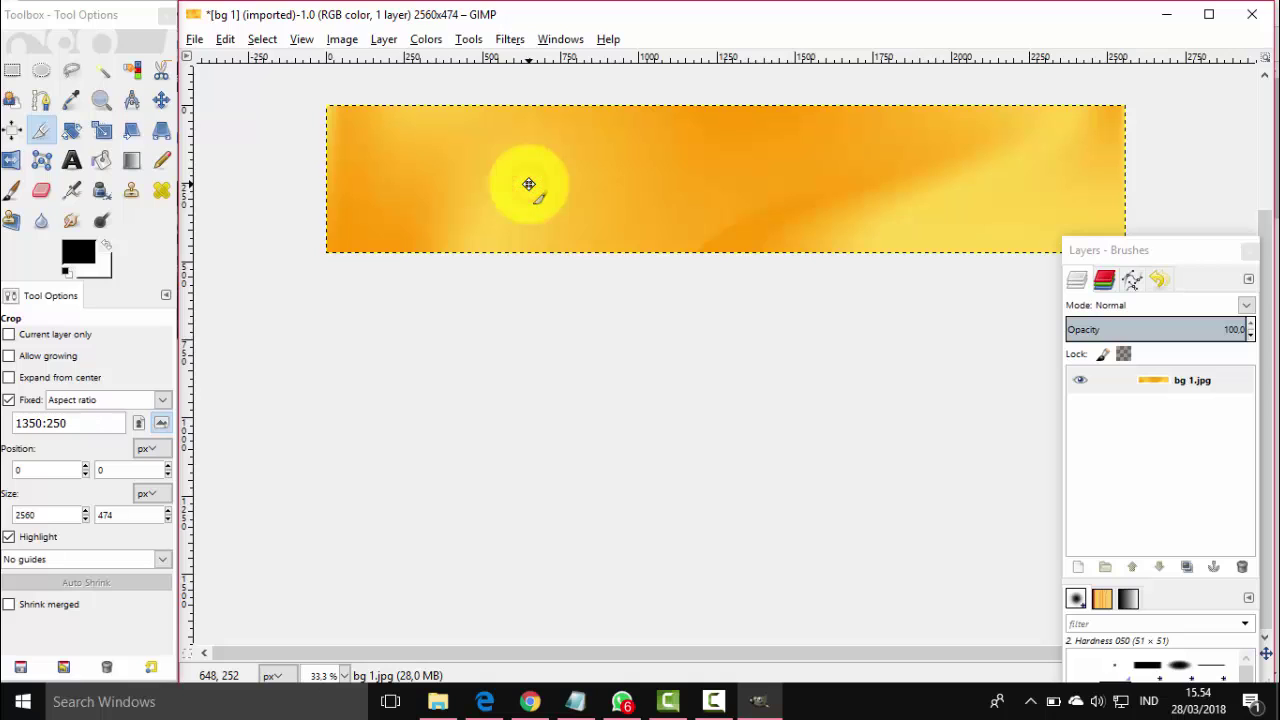
{"action": "left_click", "coordinate": [225, 39]}
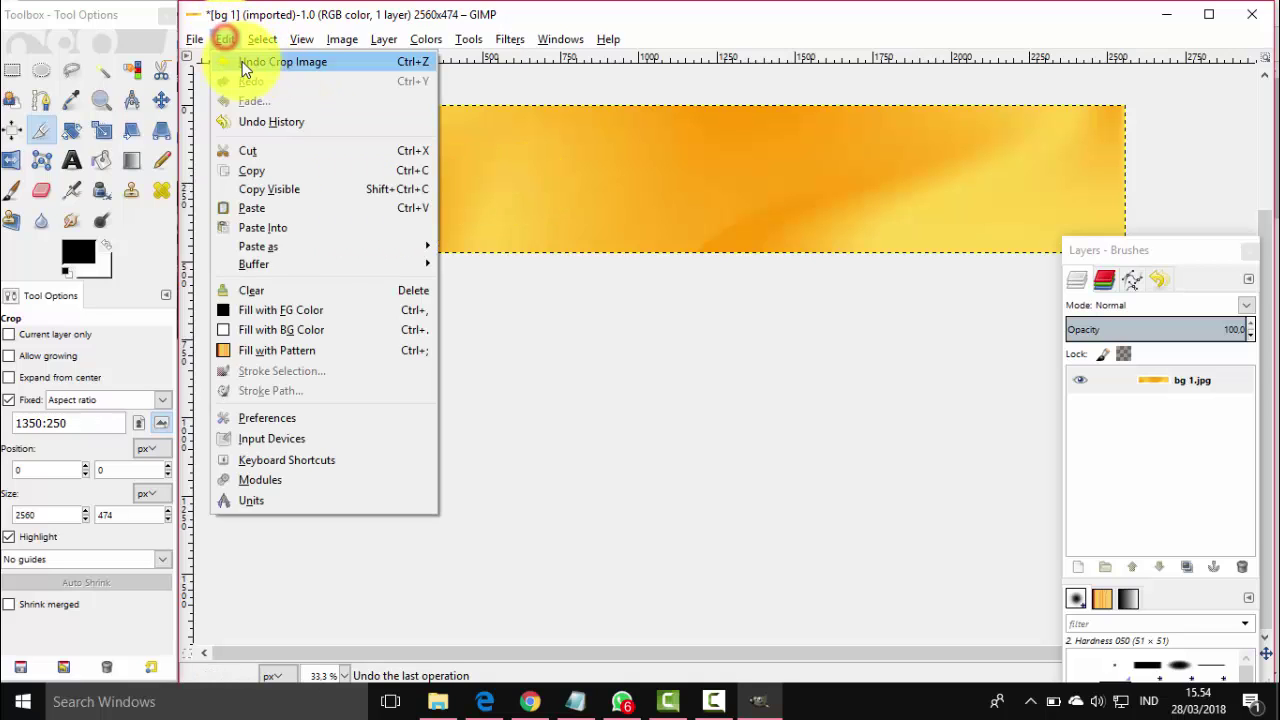
{"action": "left_click", "coordinate": [242, 63]}
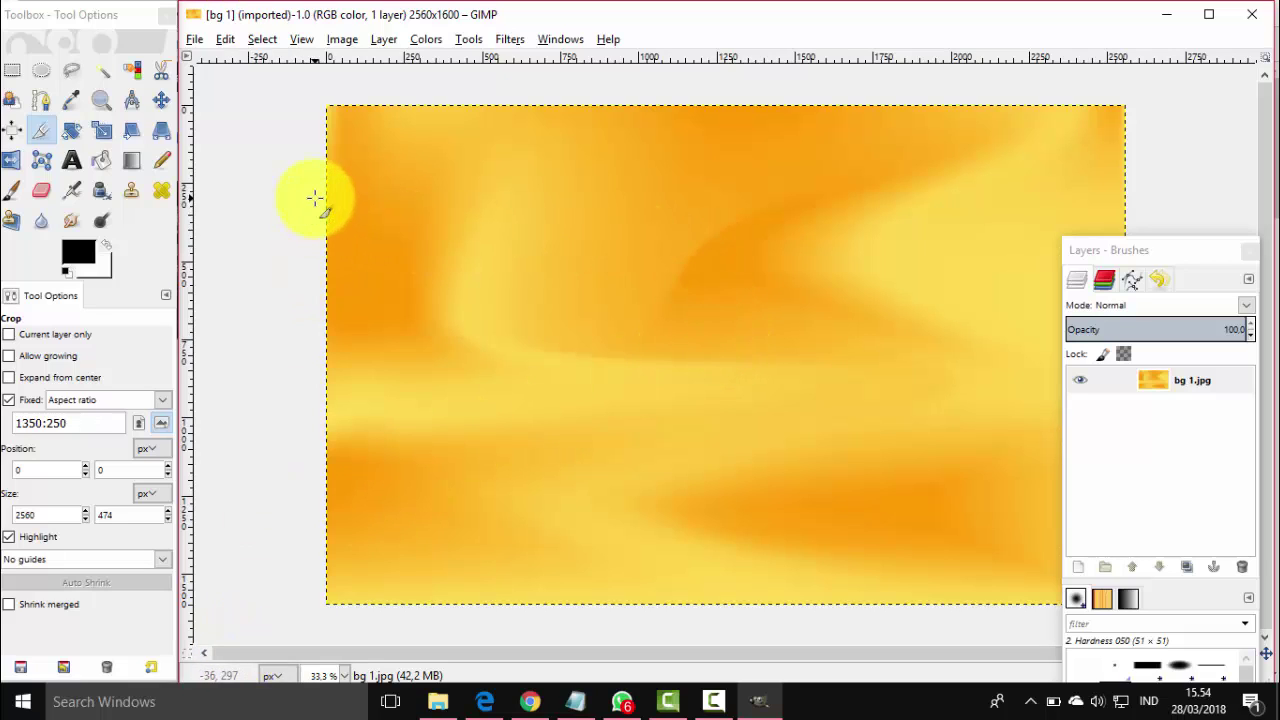
Step: Crop the image to a full-width strip of 2560 × 474 px starting about 207 px below its upper edge
{"action": "left_click_drag", "start_coordinate": [306, 239], "coordinate": [880, 532]}
{"action": "left_click_drag", "start_coordinate": [812, 312], "coordinate": [791, 252]}
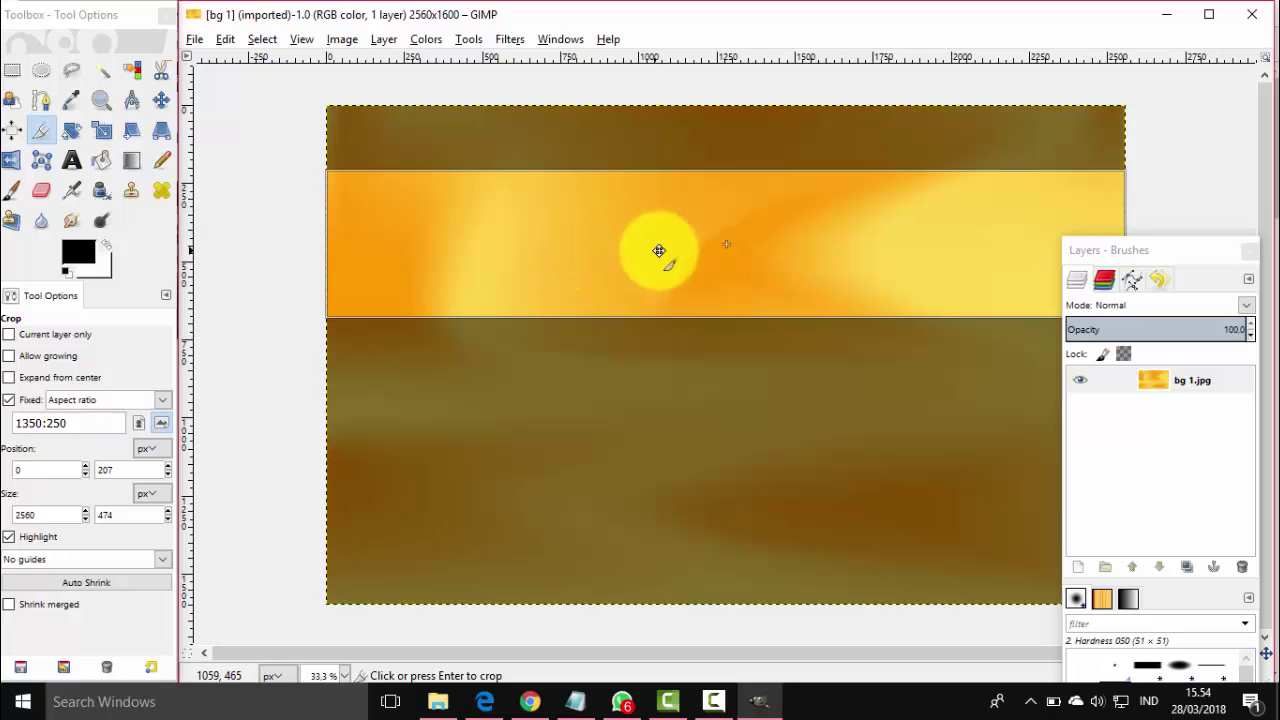
{"action": "left_click", "coordinate": [661, 243]}
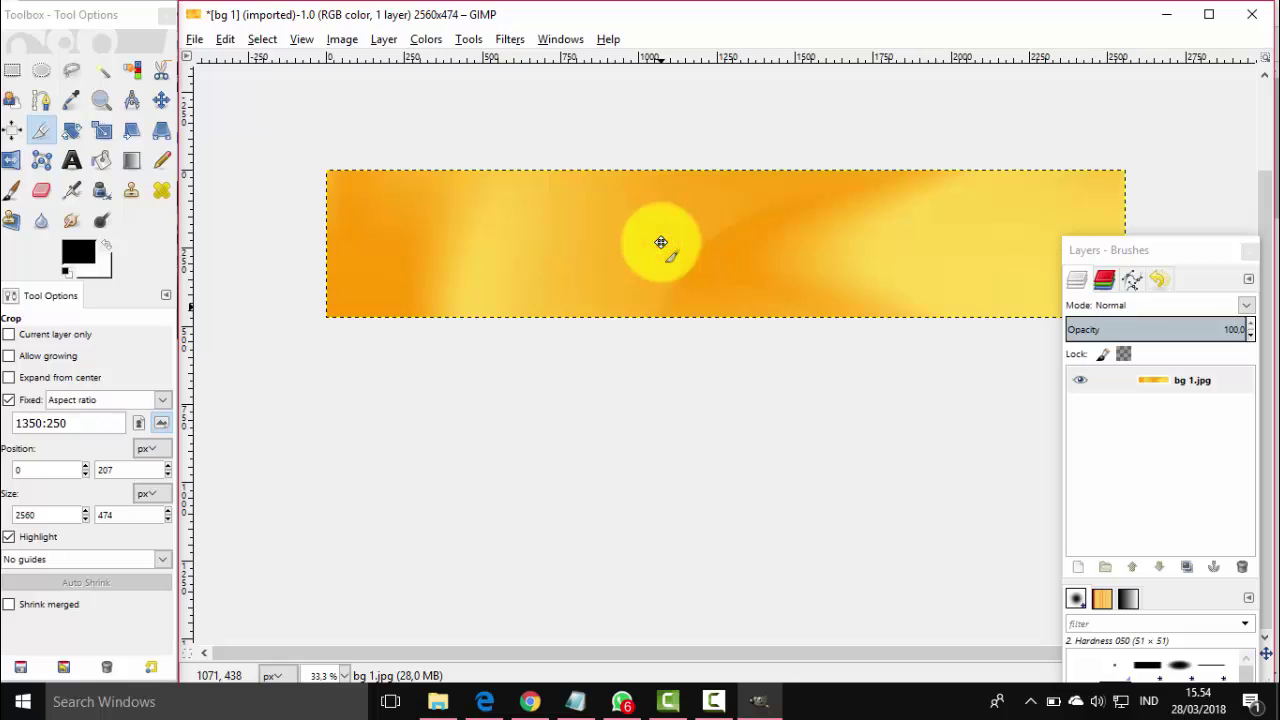
Step: Resize the image canvas to 1350 × 250 px with width and height linked, keeping the offset at 0, 0
{"action": "left_click", "coordinate": [345, 42]}
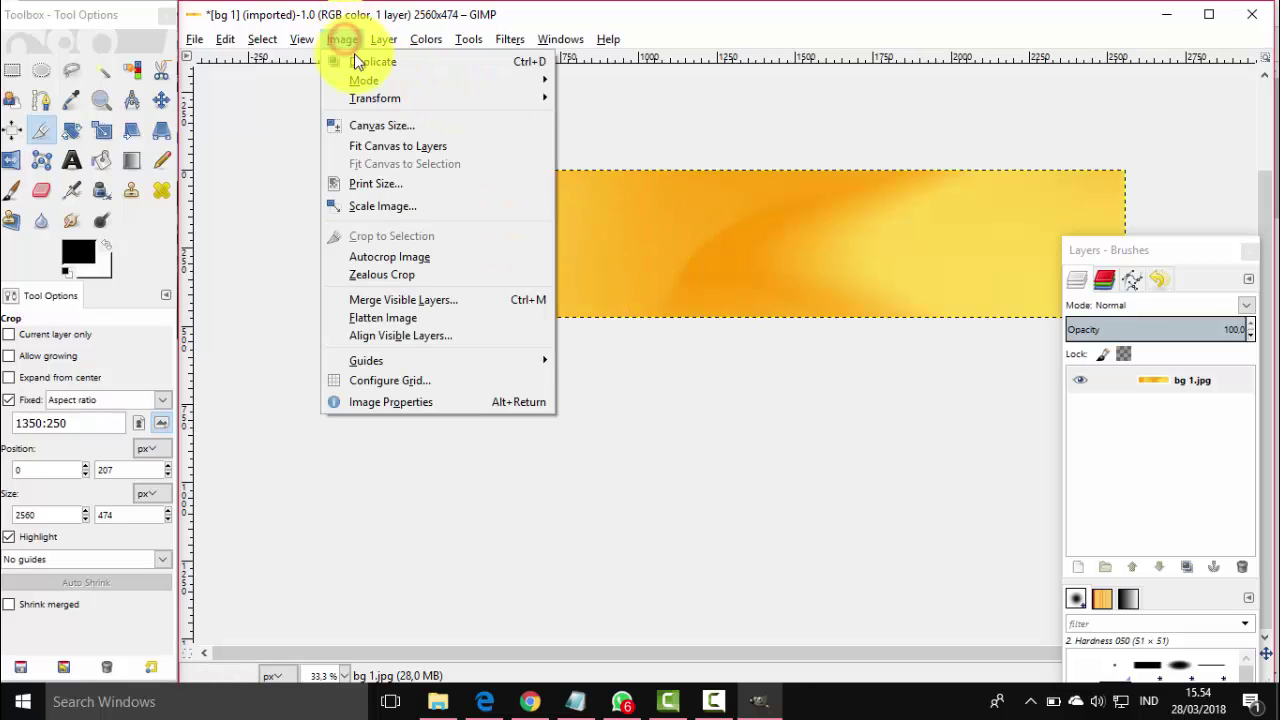
{"action": "left_click", "coordinate": [370, 123]}
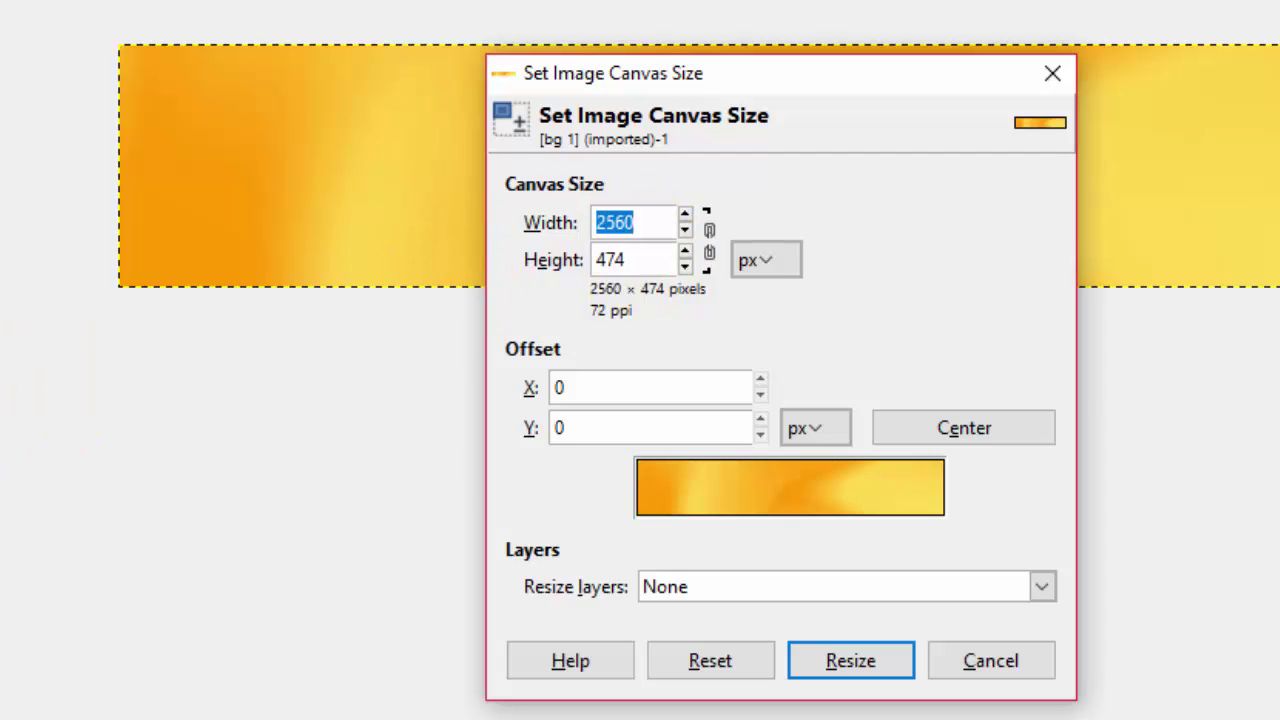
{"action": "left_click", "coordinate": [710, 246]}
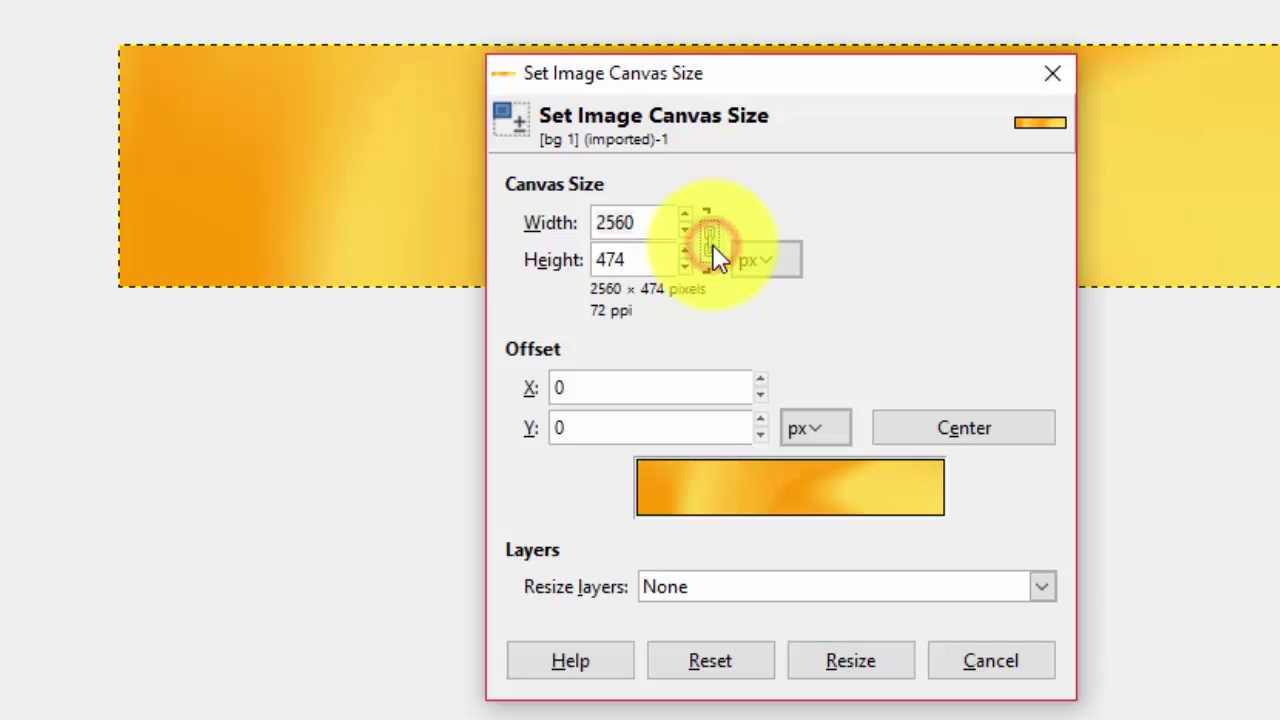
{"action": "left_click_drag", "start_coordinate": [643, 221], "coordinate": [571, 224]}
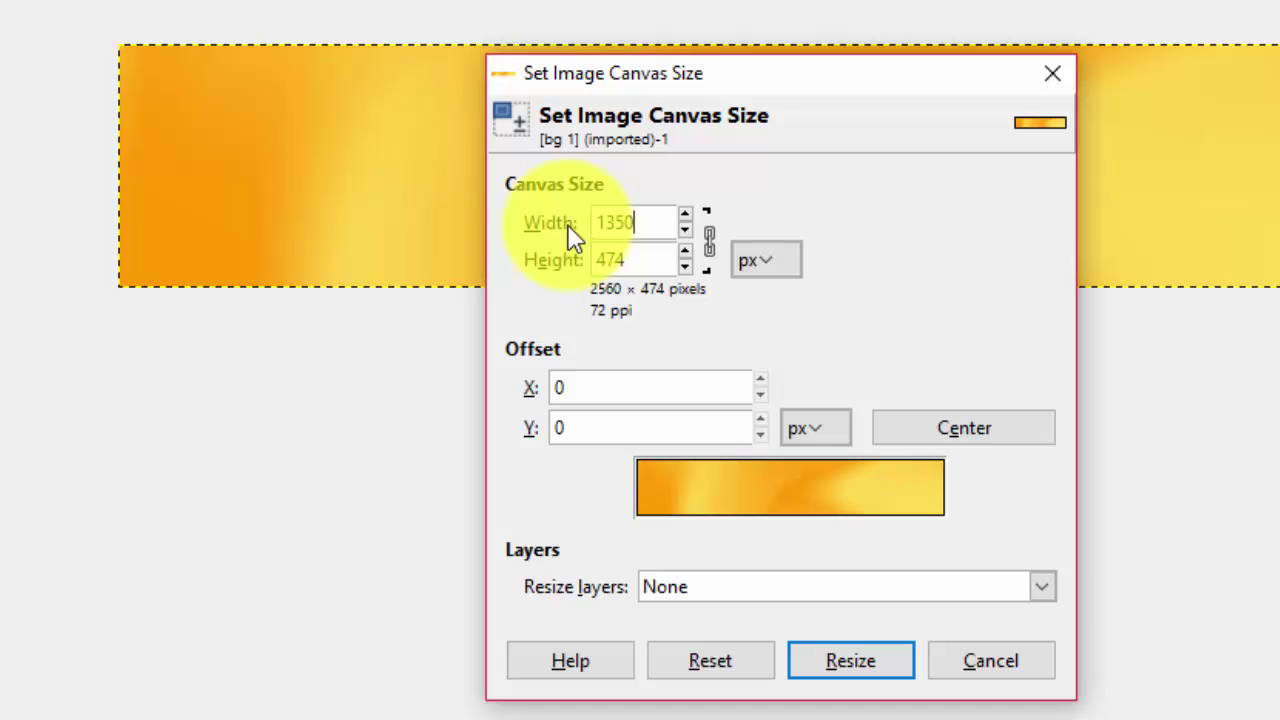
{"action": "type", "text": "1350"}
{"action": "double_click", "coordinate": [650, 262]}
{"action": "type", "text": "250"}
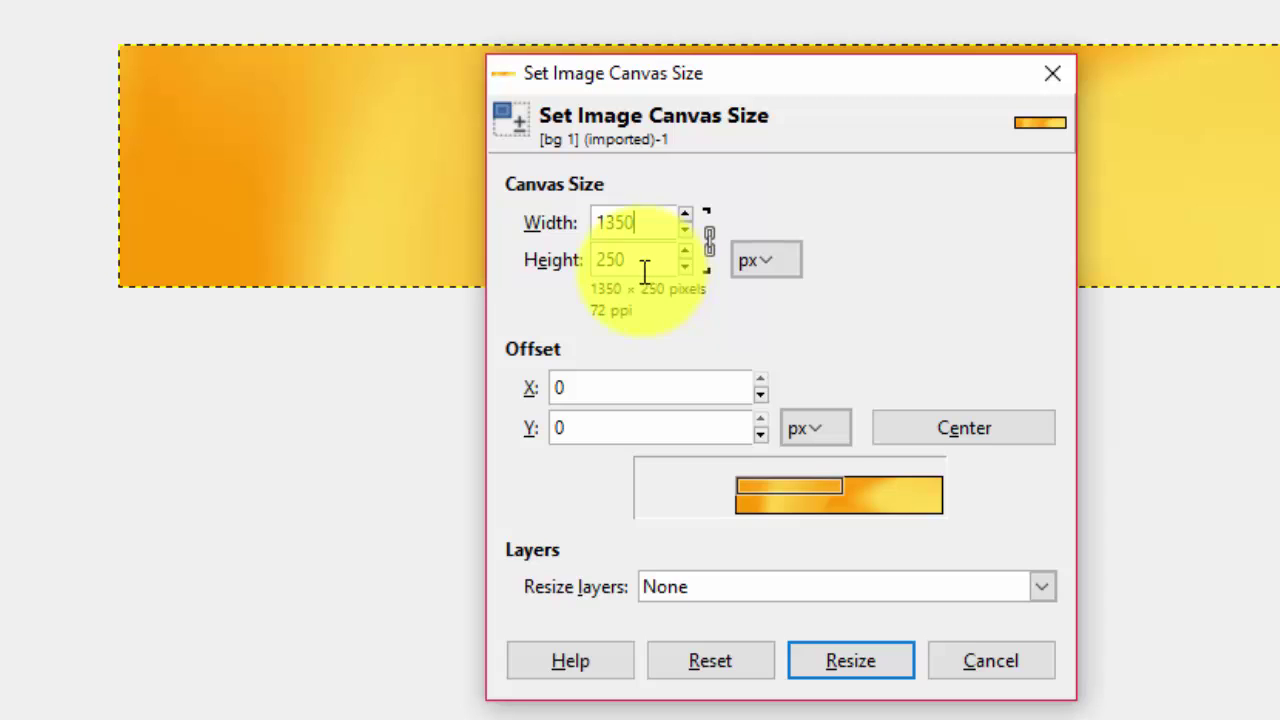
{"action": "left_click", "coordinate": [646, 264]}
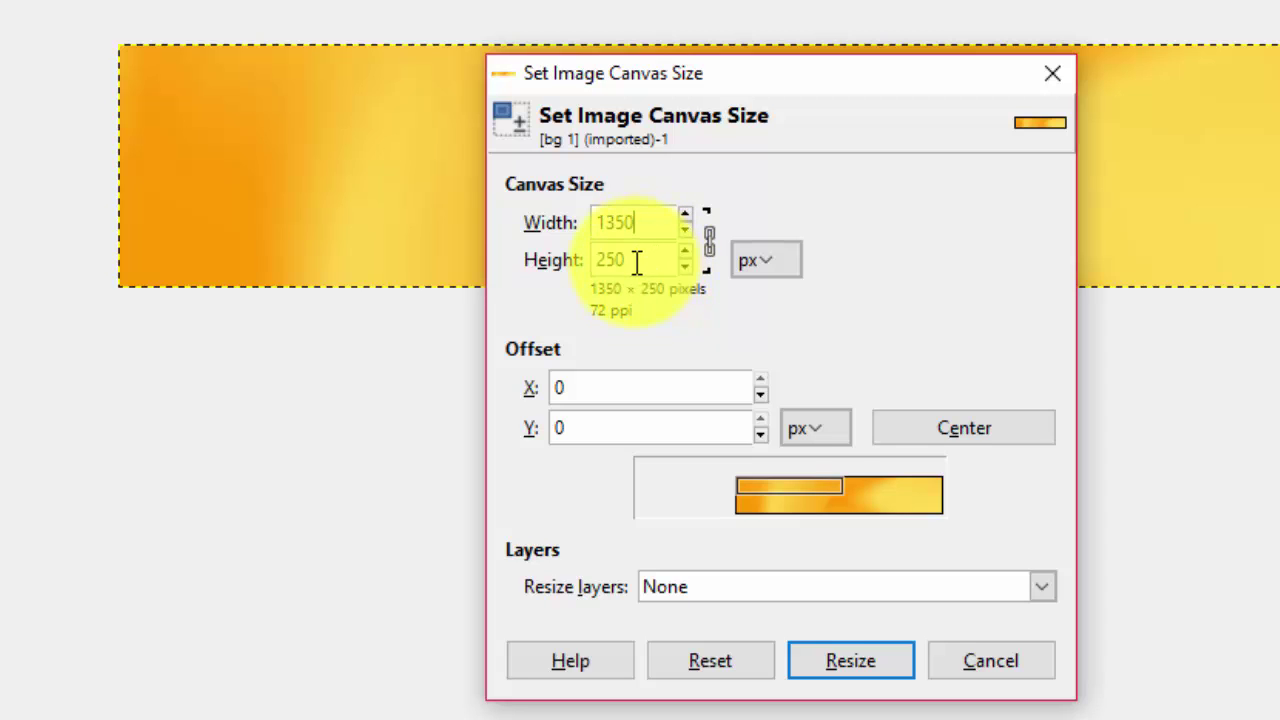
{"action": "left_click", "coordinate": [848, 660]}
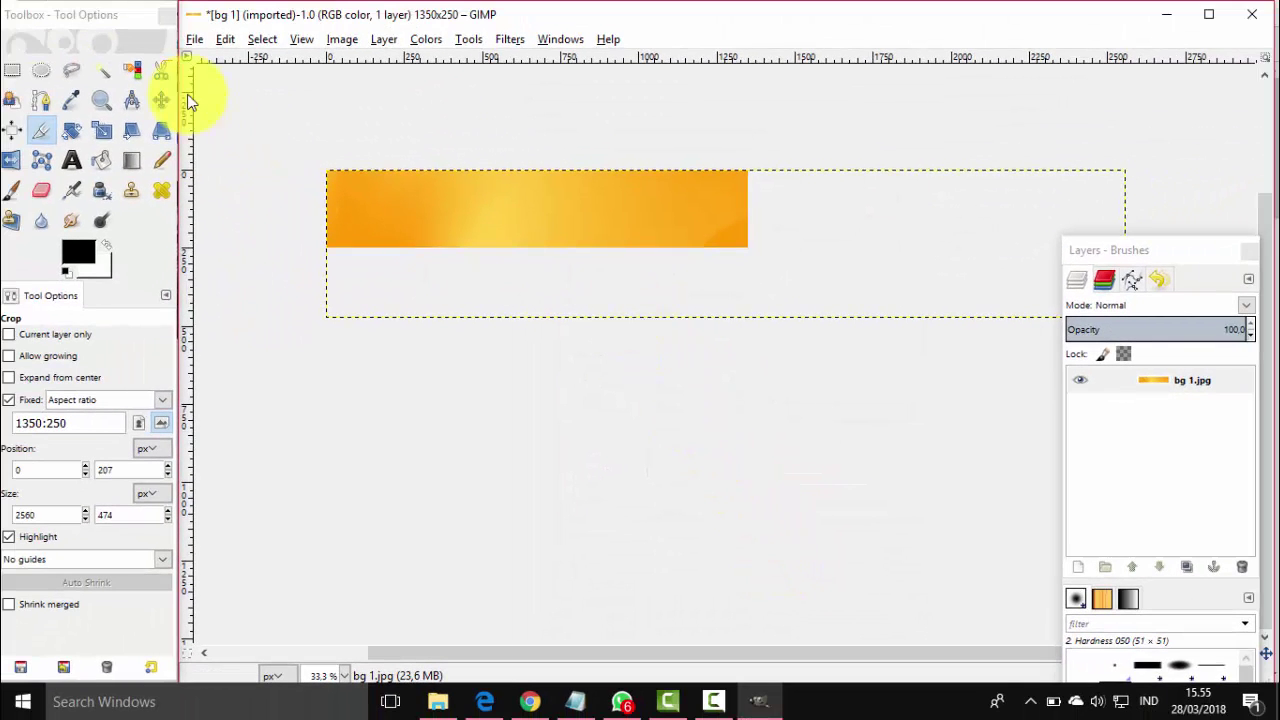
{"action": "left_click", "coordinate": [194, 39]}
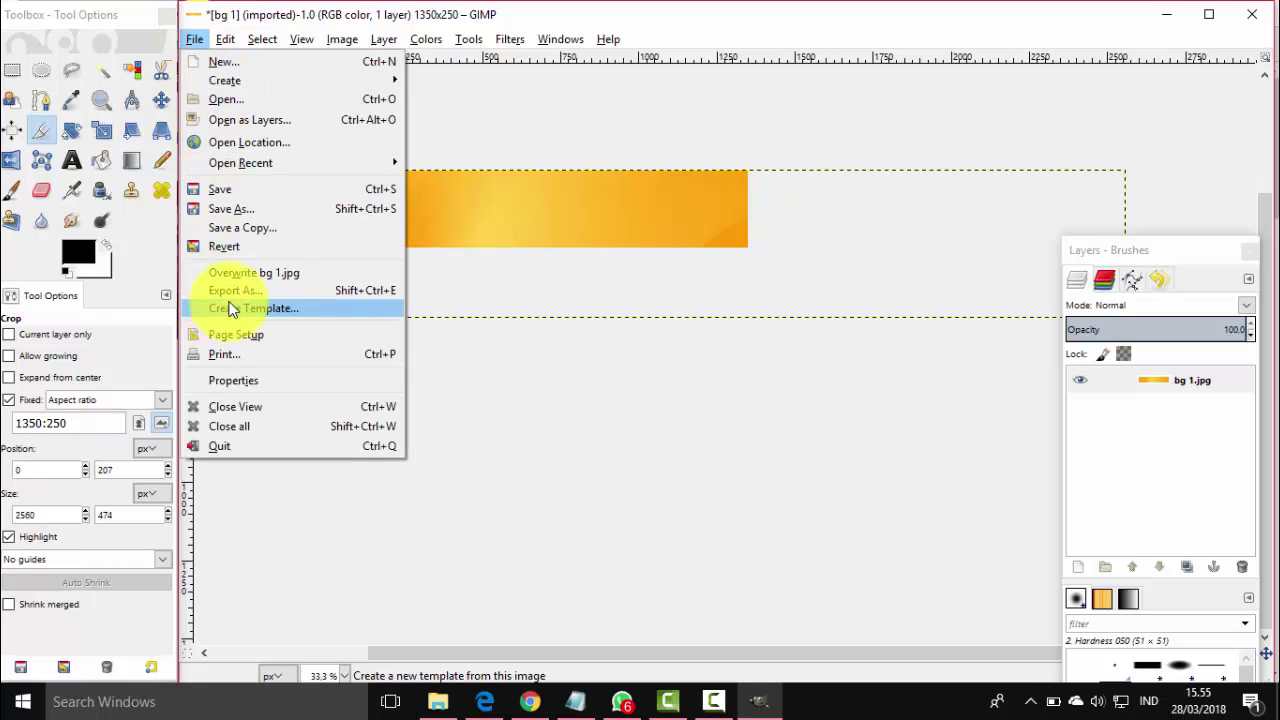
{"action": "left_click", "coordinate": [231, 214]}
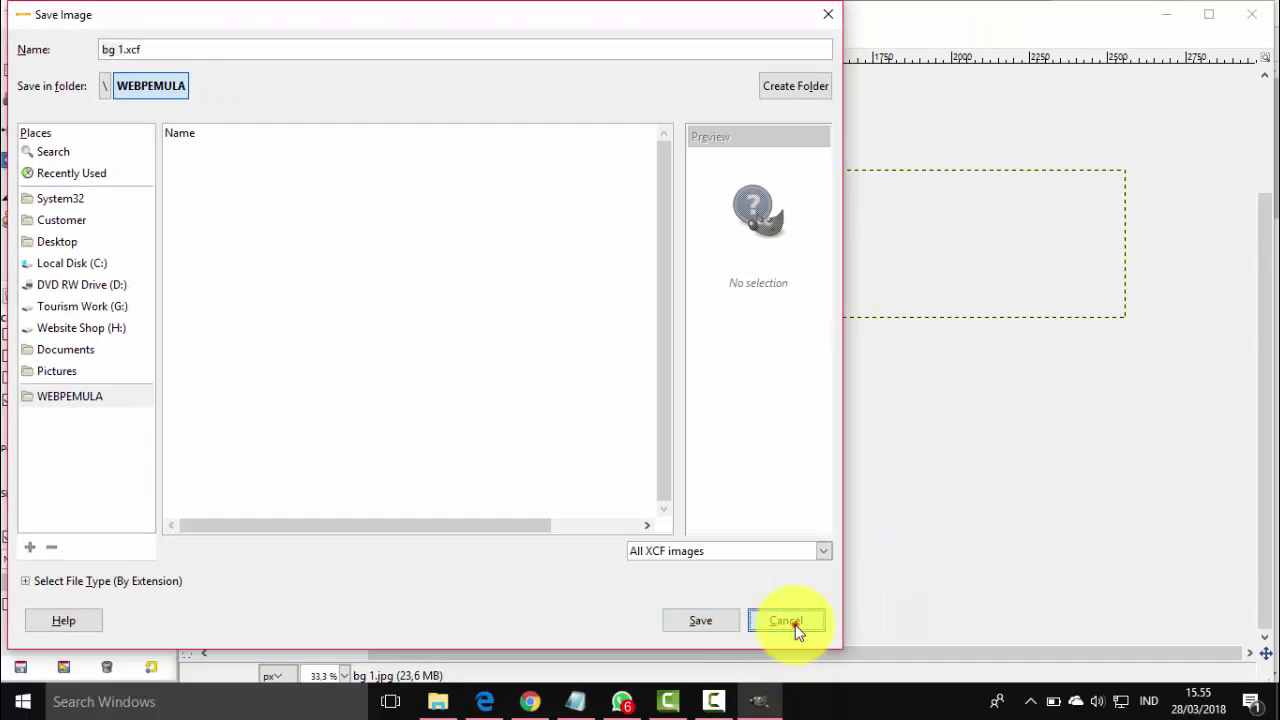
{"action": "left_click", "coordinate": [790, 624]}
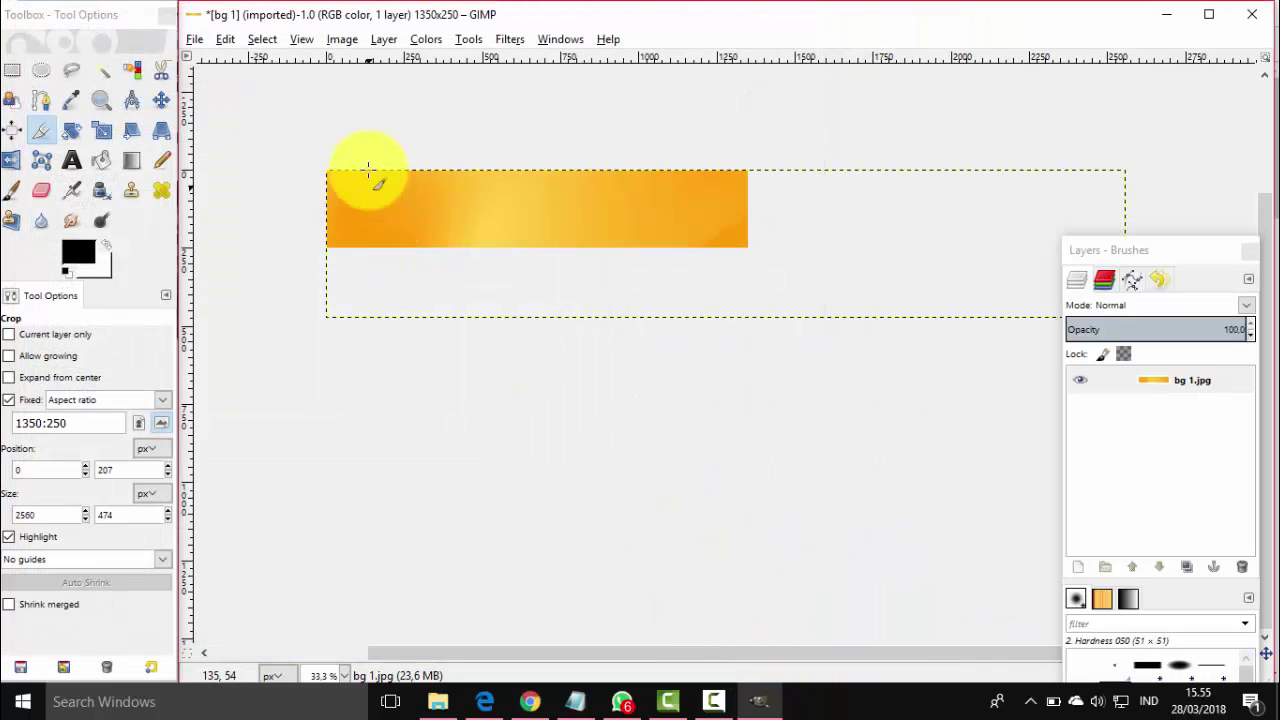
Step: Start exporting the image to the WEBPEMULA folder under the file name bg 2.jpg
{"action": "left_click", "coordinate": [194, 39]}
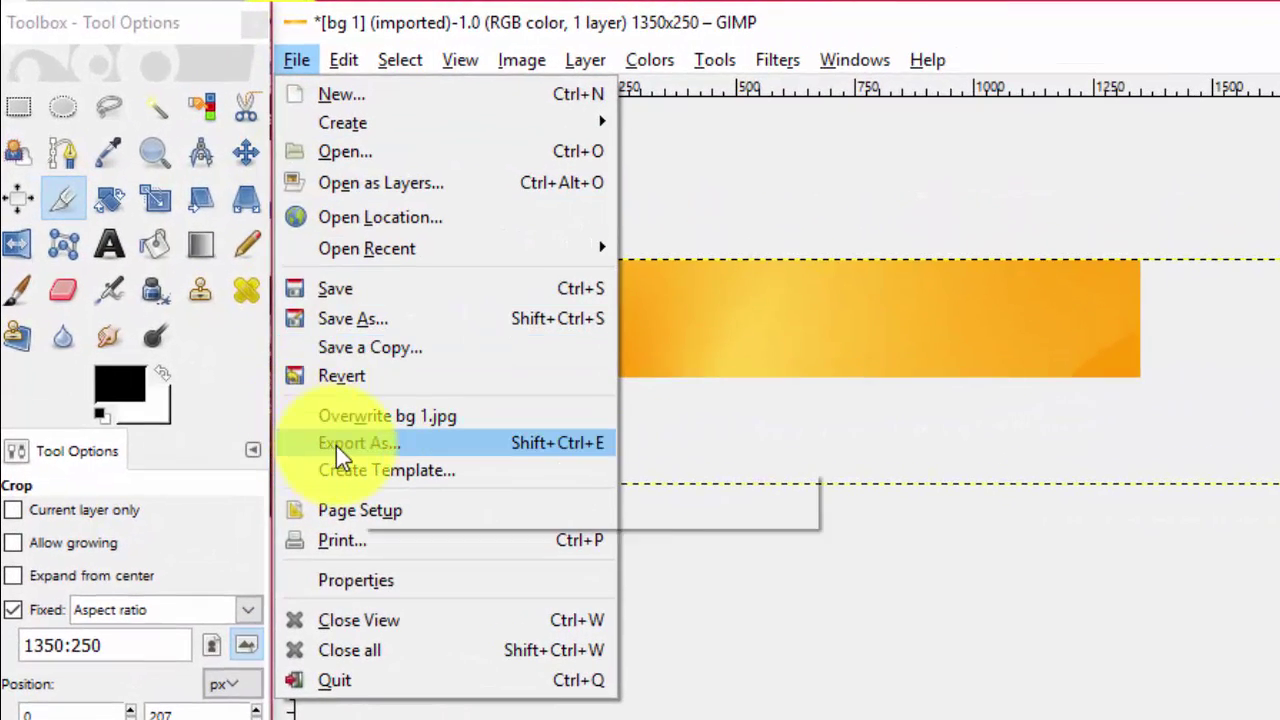
{"action": "left_click", "coordinate": [334, 444]}
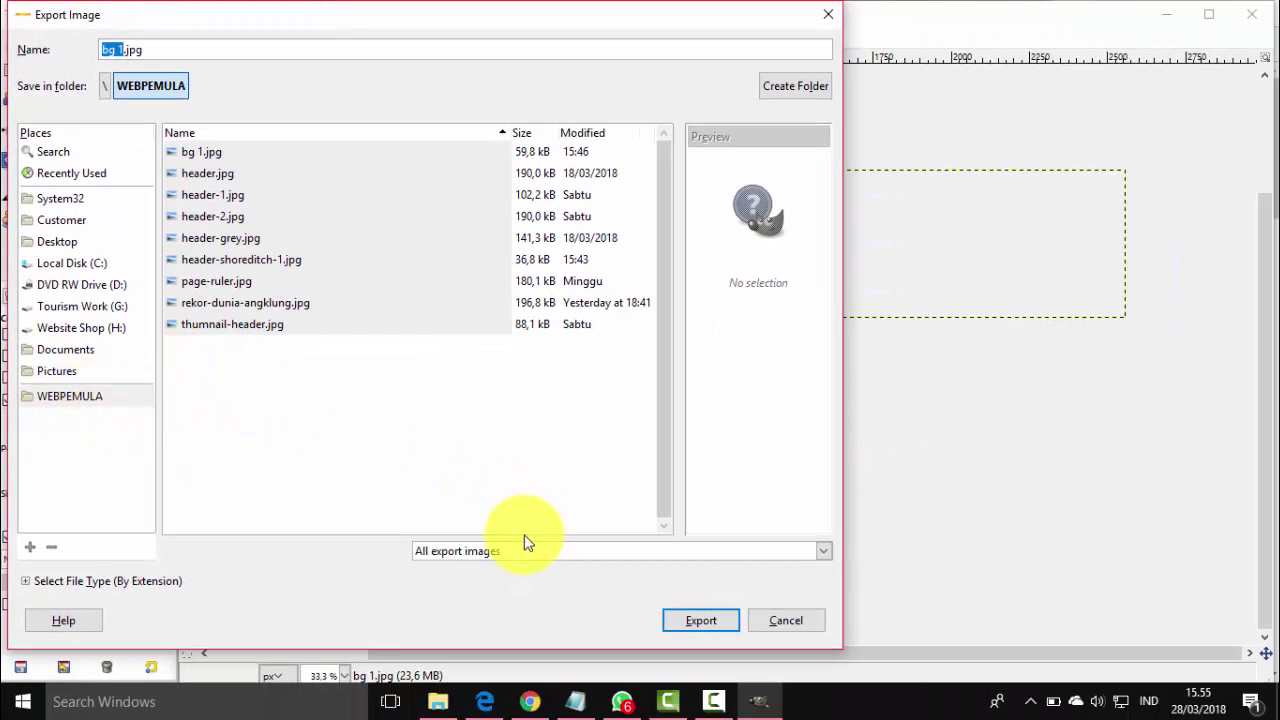
{"action": "double_click", "coordinate": [117, 46]}
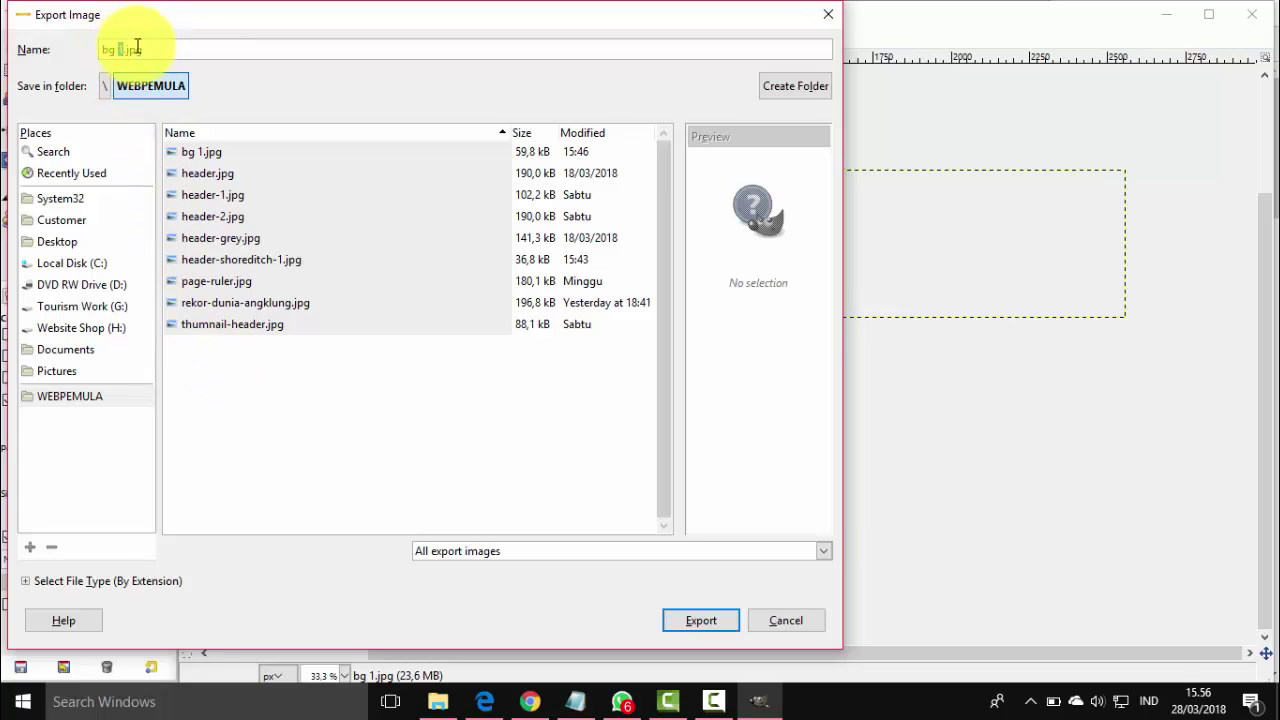
{"action": "type", "text": "2"}
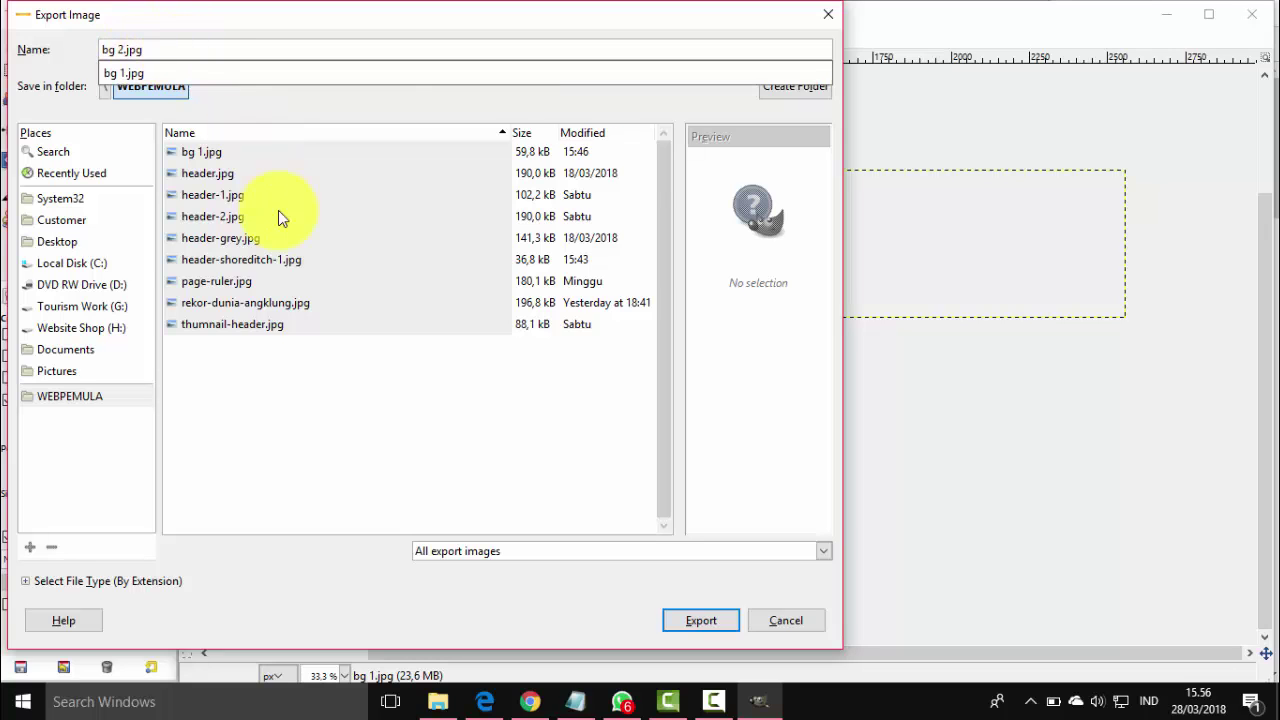
{"action": "left_click", "coordinate": [220, 42]}
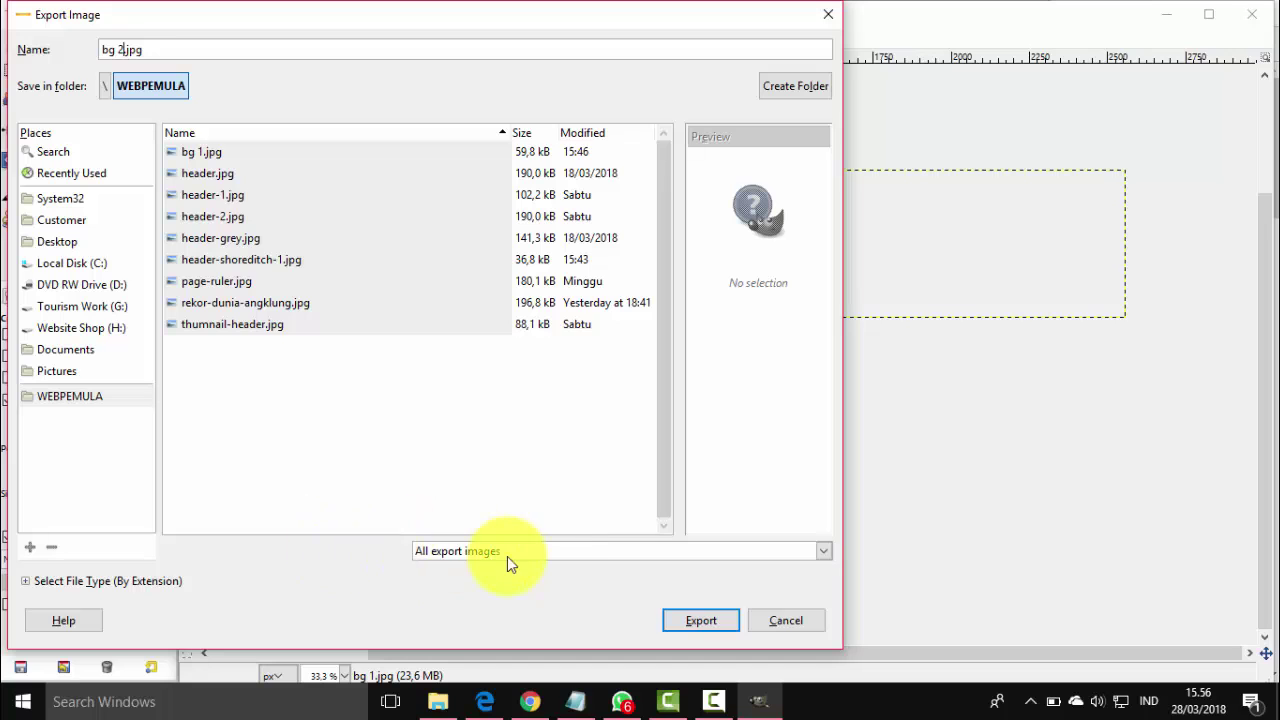
Step: Set the export's file type filter to JPEG image (*.jpg, *.jpeg, *.jpe)
{"action": "left_click", "coordinate": [552, 556]}
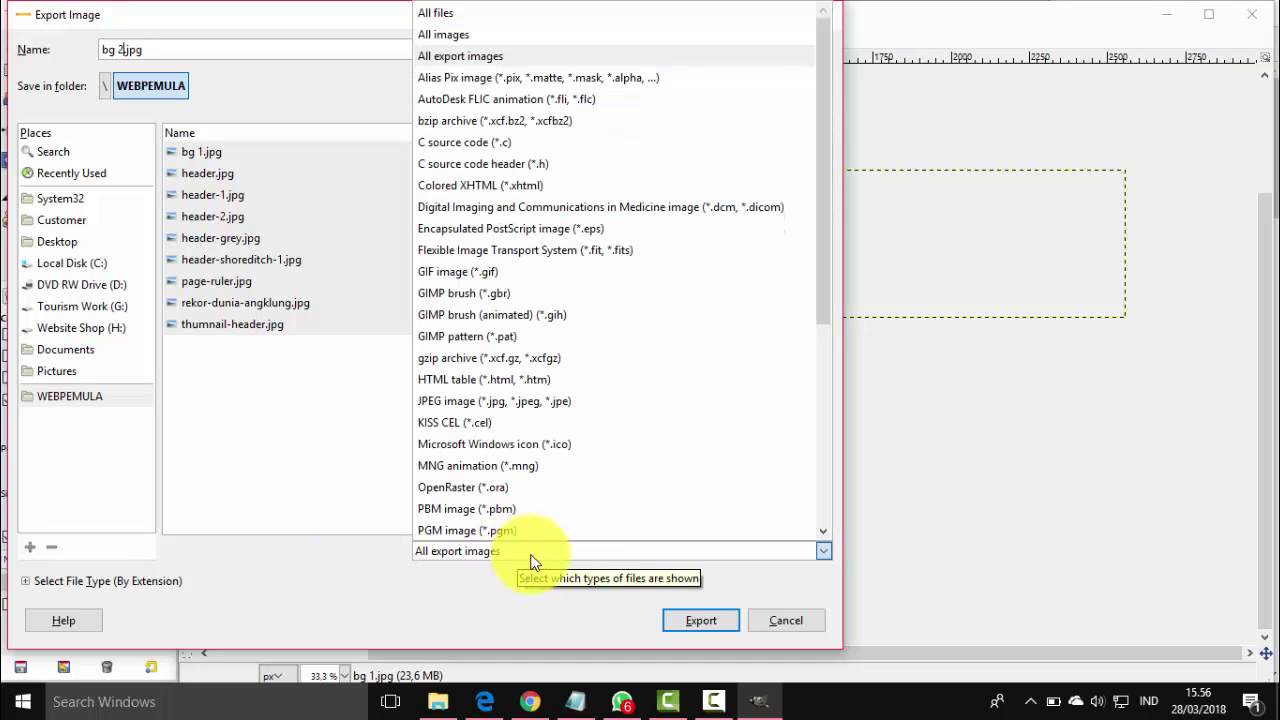
{"action": "scroll", "coordinate": [568, 473], "scroll_direction": "down", "scroll_amount": 2}
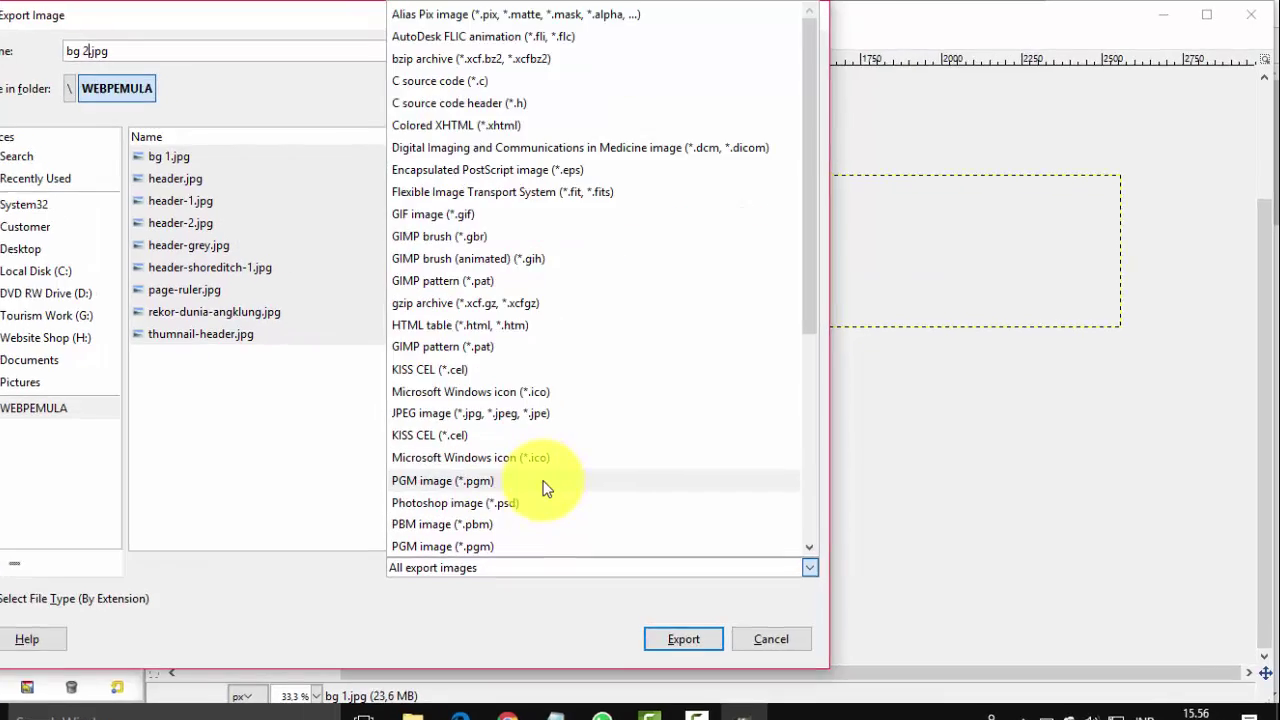
{"action": "scroll", "coordinate": [547, 488], "scroll_direction": "down", "scroll_amount": 3}
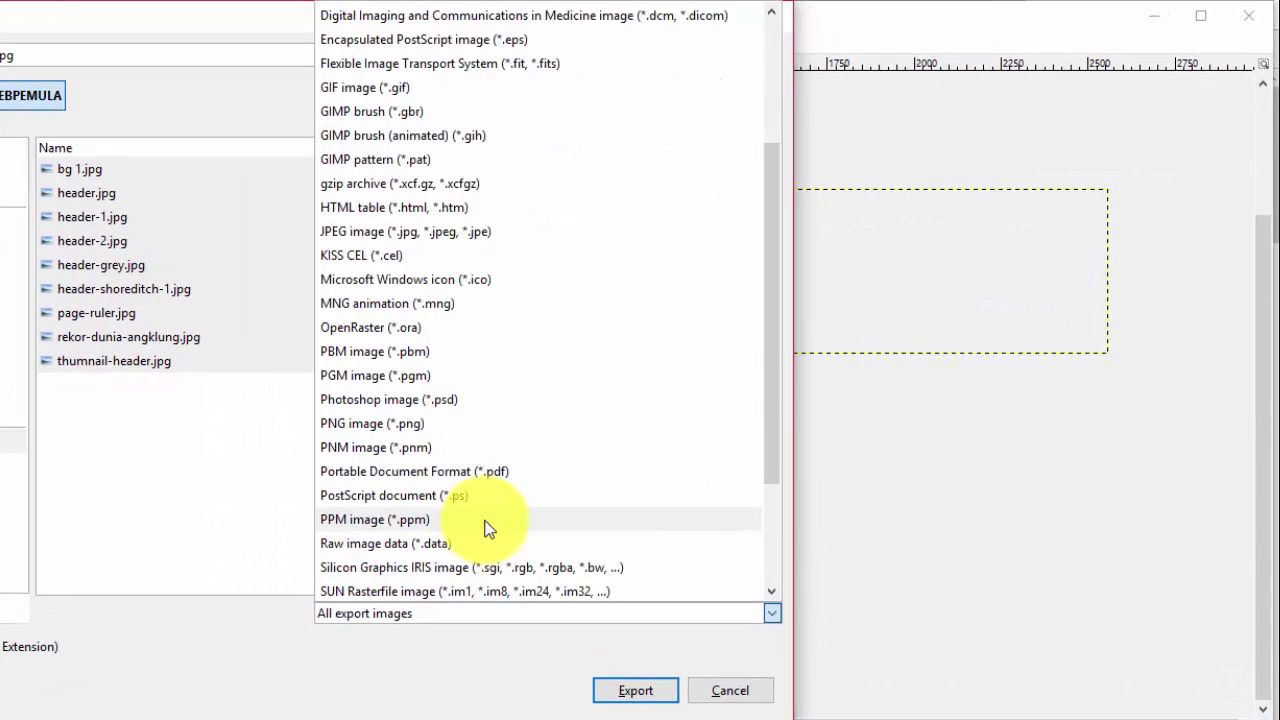
{"action": "scroll", "coordinate": [487, 528], "scroll_direction": "down", "scroll_amount": 2}
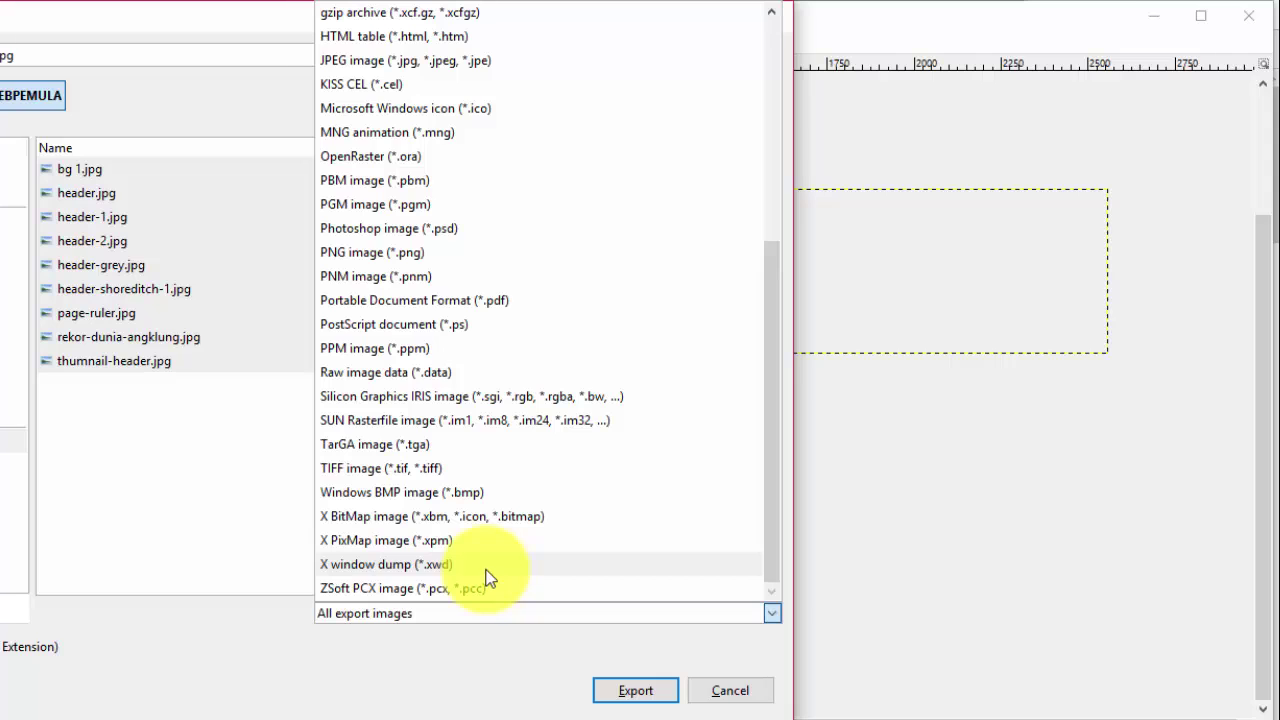
{"action": "scroll", "coordinate": [486, 537], "scroll_direction": "up", "scroll_amount": 2}
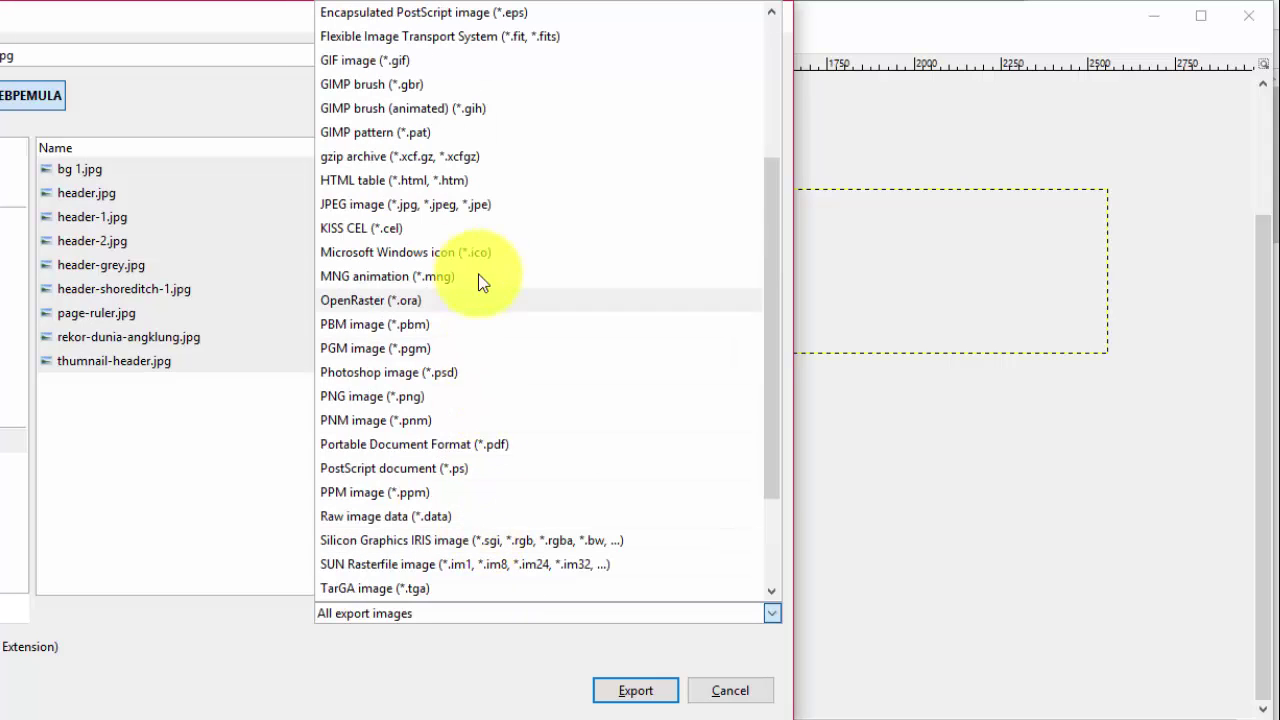
{"action": "scroll", "coordinate": [551, 222], "scroll_direction": "up", "scroll_amount": 3}
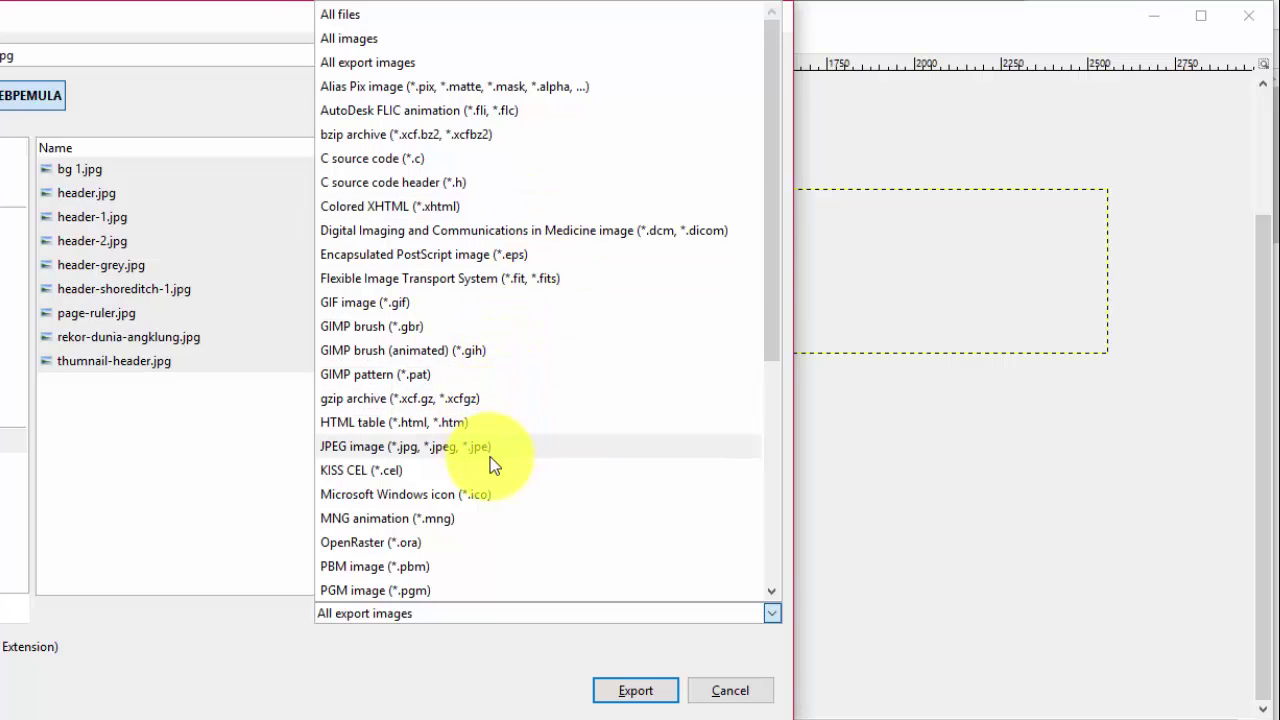
{"action": "left_click", "coordinate": [450, 451]}
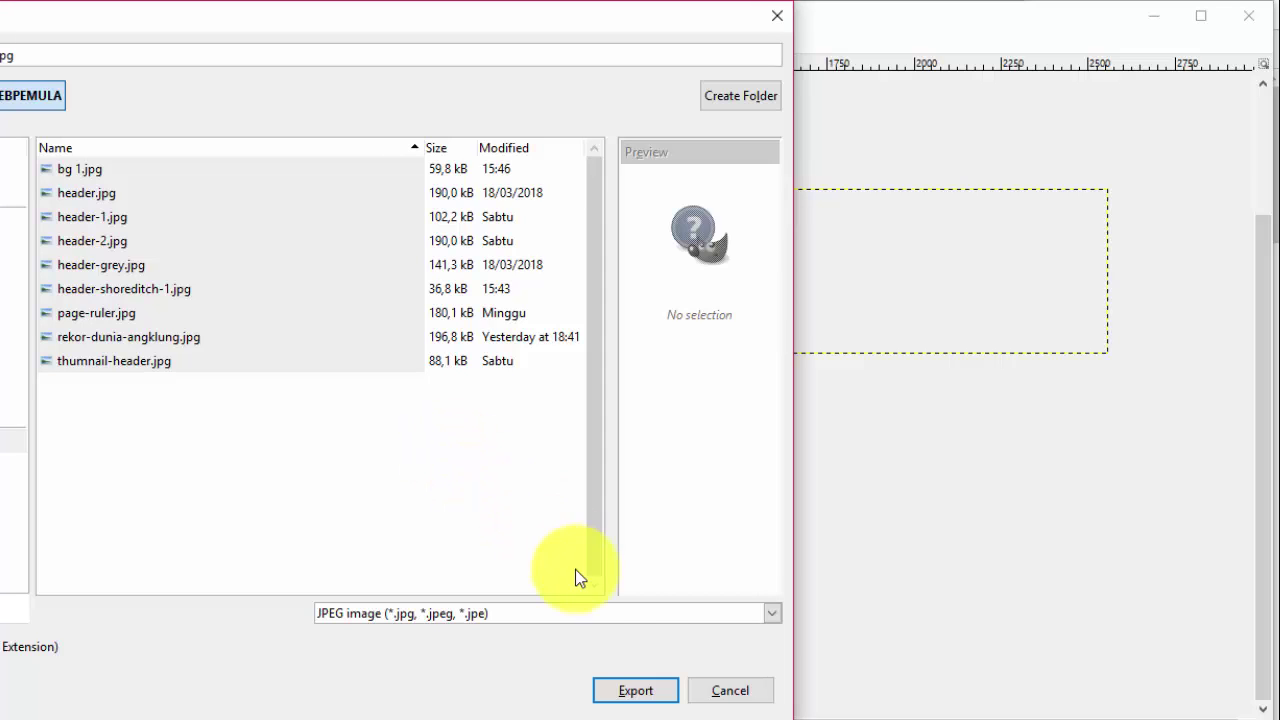
Step: Export bg 2.jpg as a JPEG with the quality set to 93
{"action": "left_click", "coordinate": [638, 692]}
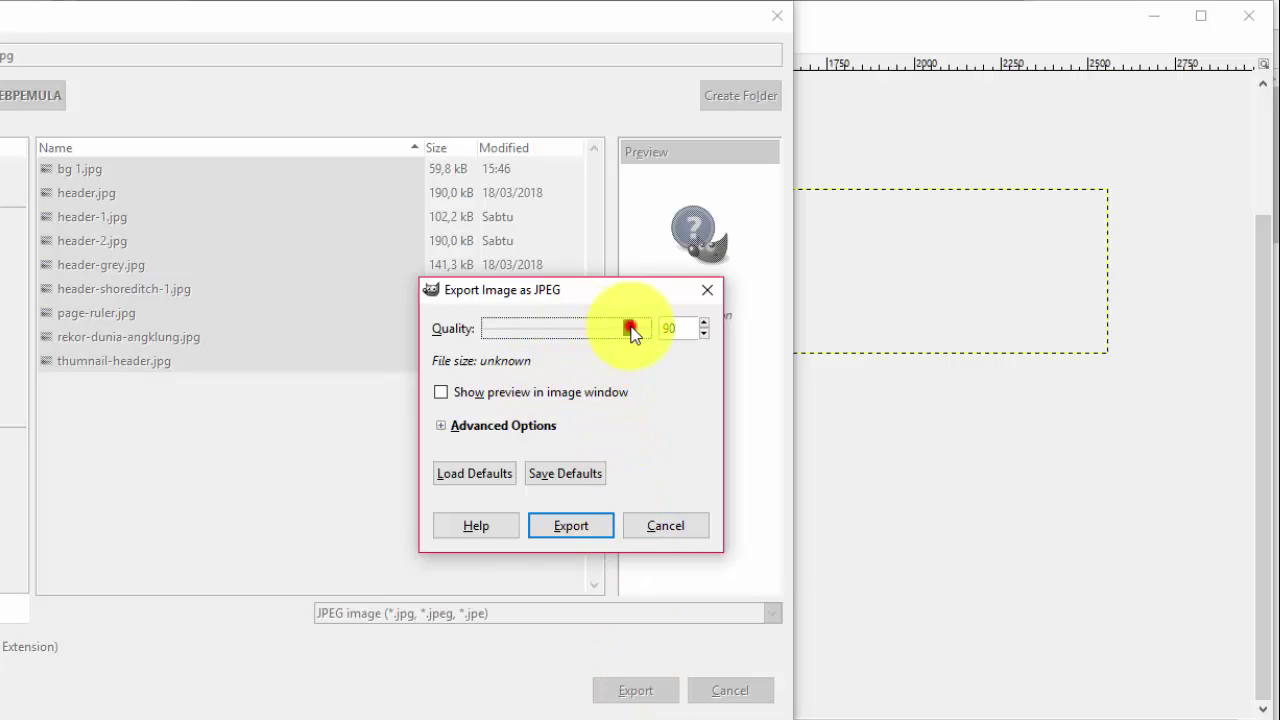
{"action": "mouse_move", "coordinate": [612, 330]}
{"action": "left_mouse_down"}
{"action": "mouse_move", "coordinate": [543, 332]}
{"action": "mouse_move", "coordinate": [627, 347]}
{"action": "mouse_move", "coordinate": [633, 334]}
{"action": "left_mouse_up"}
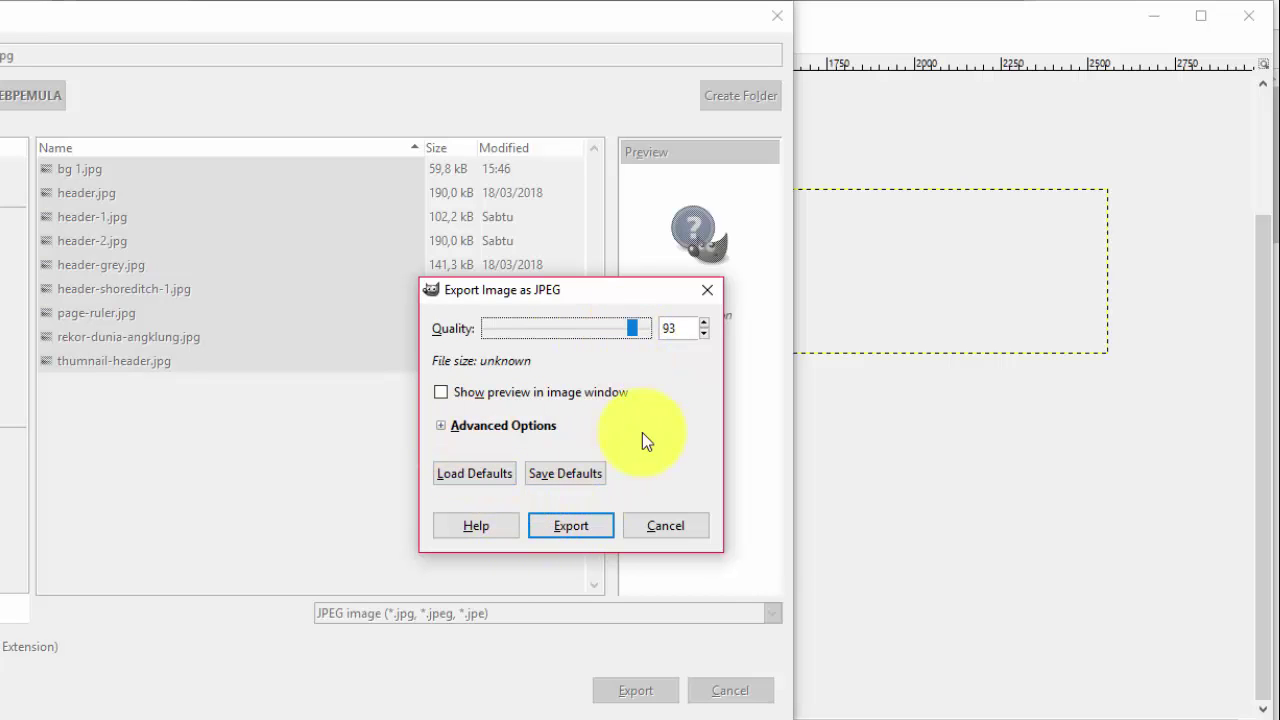
{"action": "left_click", "coordinate": [580, 536]}
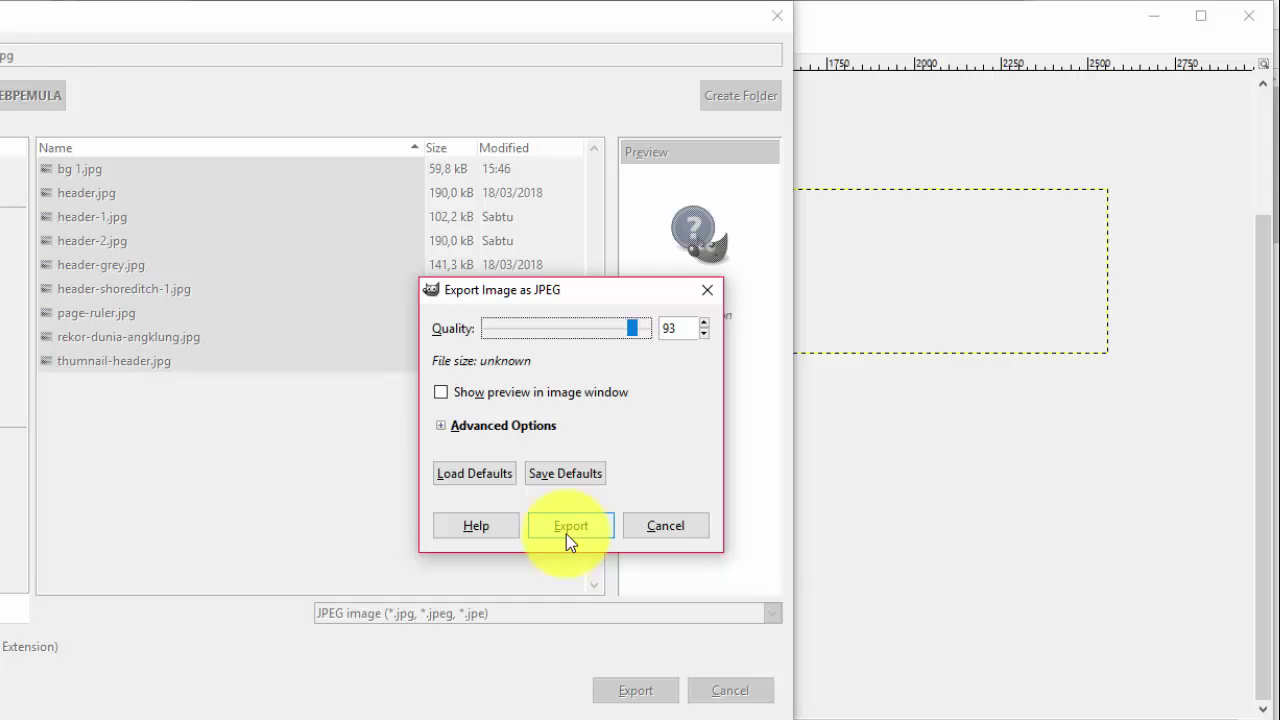
{"action": "left_click", "coordinate": [569, 529]}
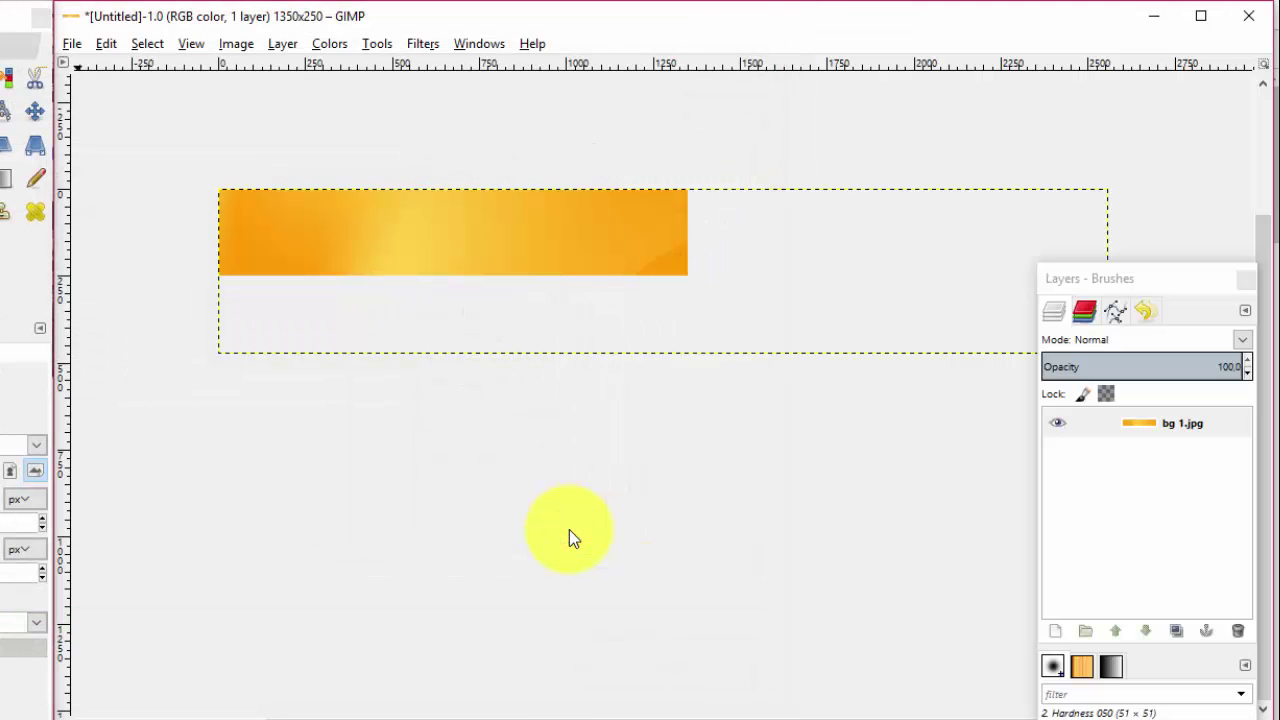
Step: Switch to File Explorer, check the exported bg 2.jpg in the WEBPEMULA folder, and minimize the window
{"action": "left_click", "coordinate": [438, 701]}
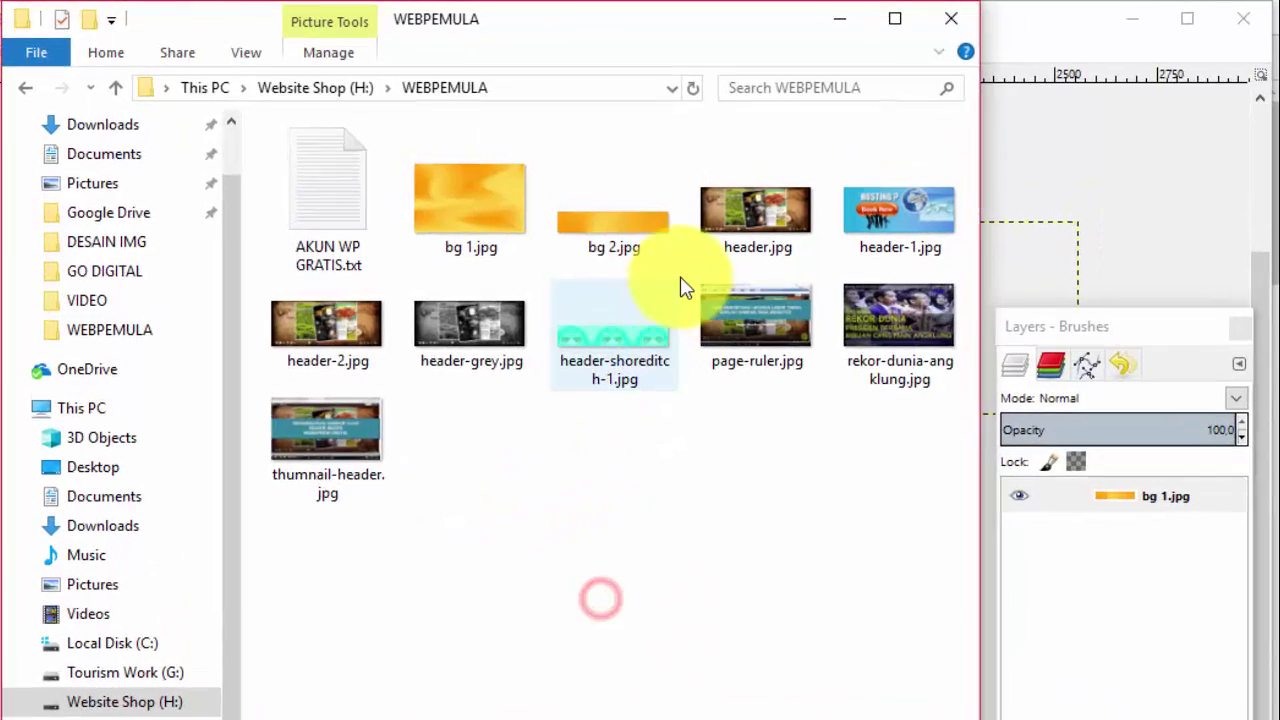
{"action": "left_click", "coordinate": [760, 176]}
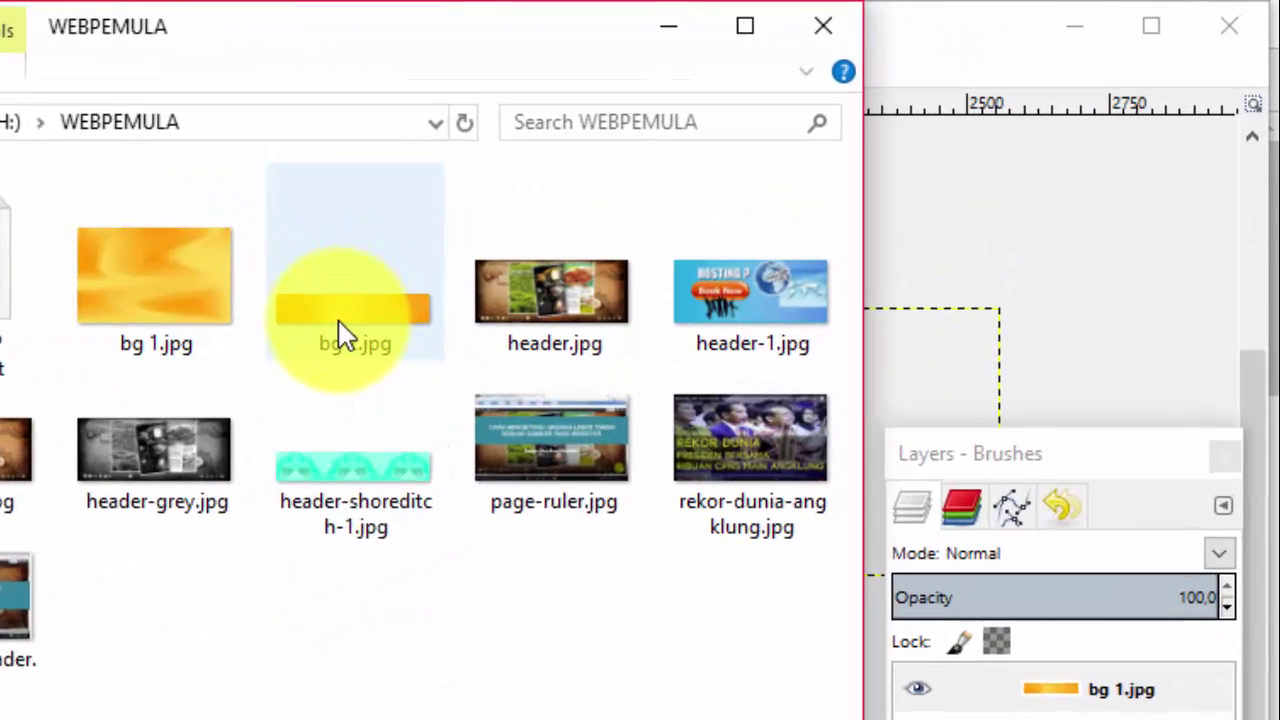
{"action": "mouse_move", "coordinate": [232, 355]}
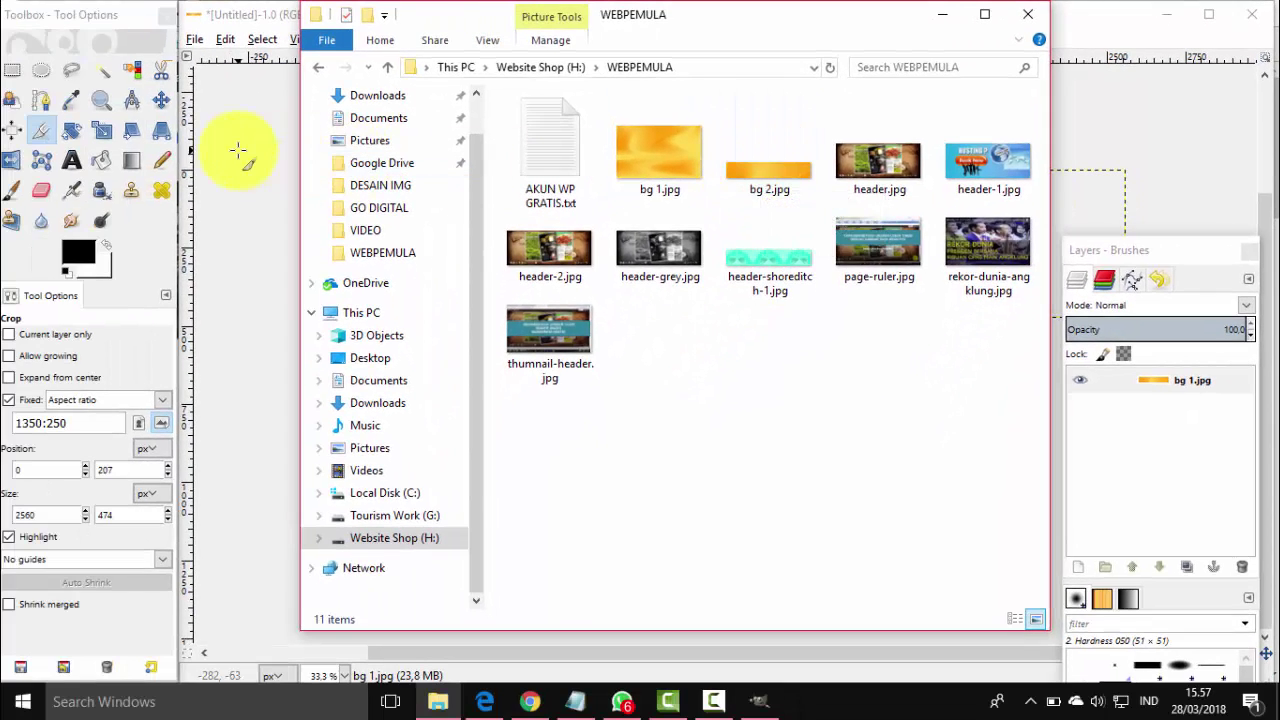
{"action": "left_click", "coordinate": [942, 14]}
Step: Switch to the WordPress Customizer in Chrome and hide the site's current header image
{"action": "left_click", "coordinate": [527, 700]}
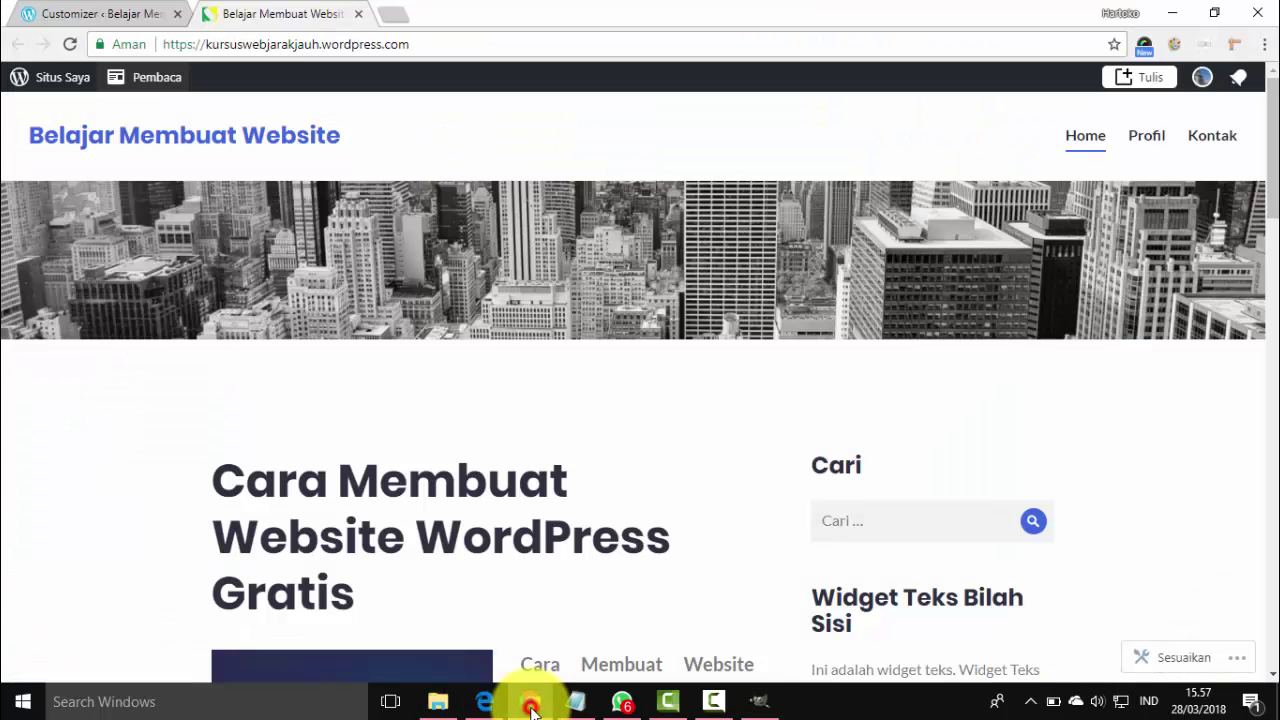
{"action": "left_click", "coordinate": [86, 14]}
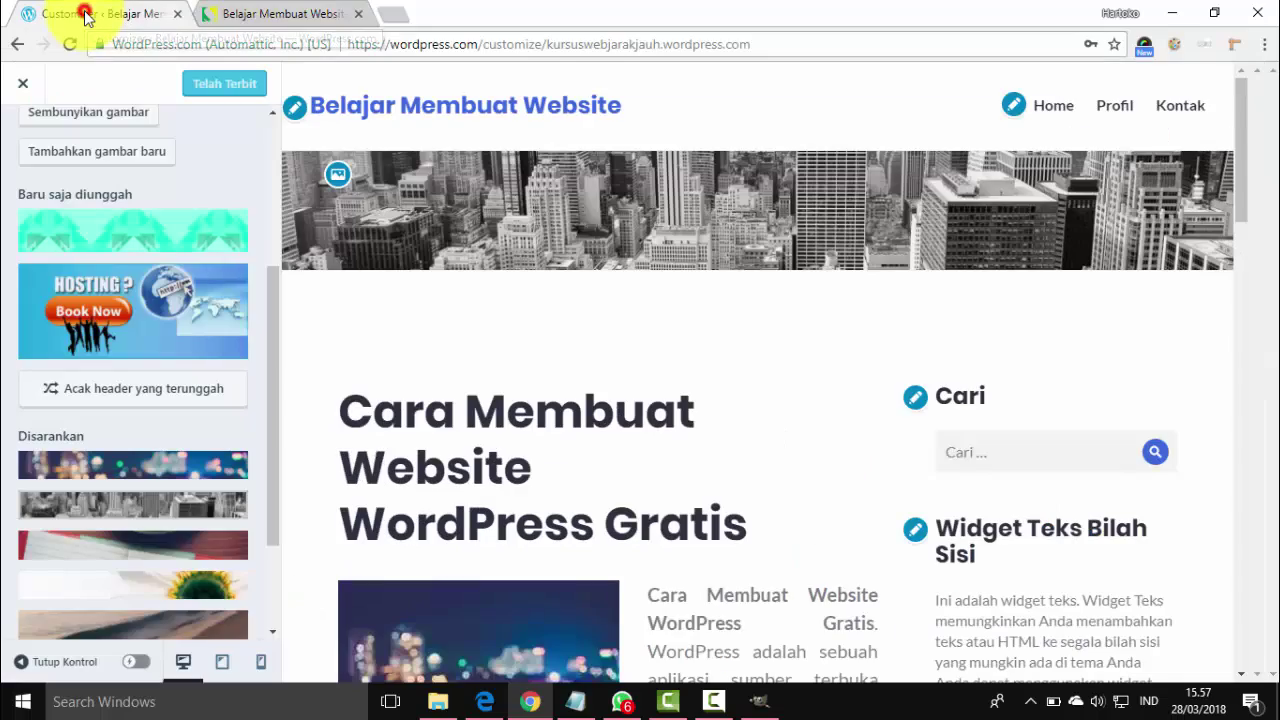
{"action": "scroll", "coordinate": [121, 474], "scroll_direction": "up", "scroll_amount": 3}
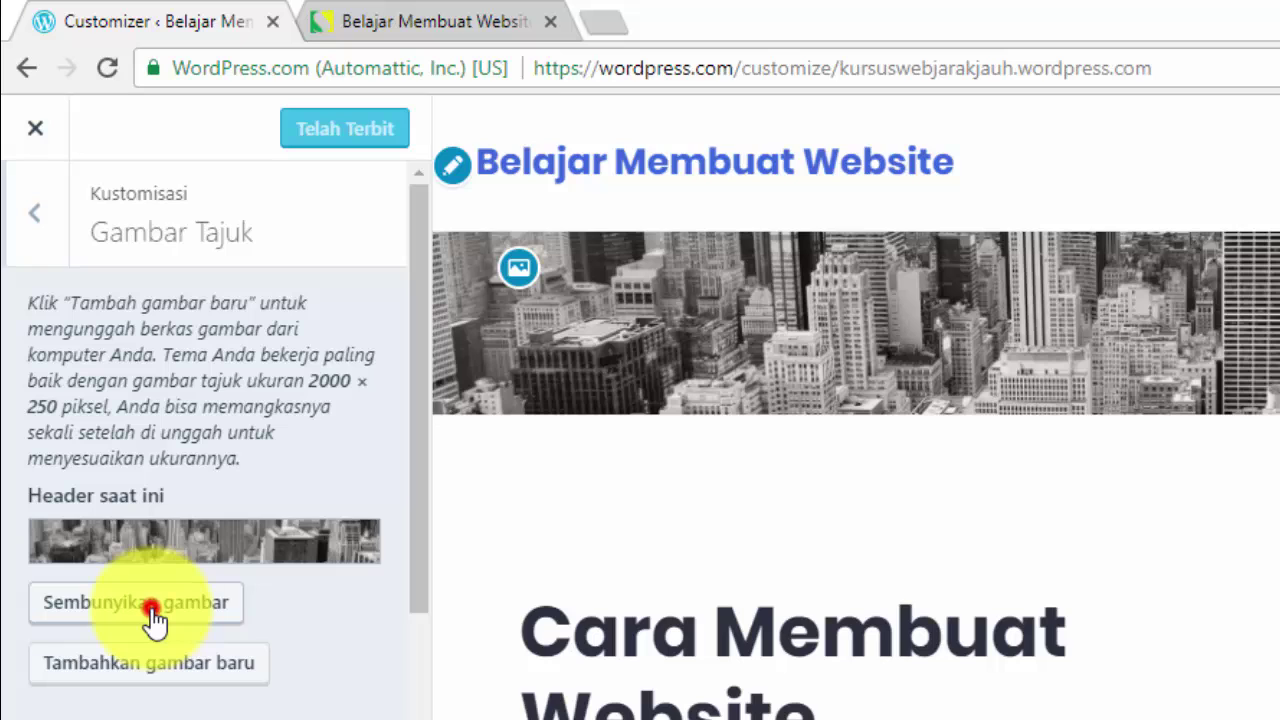
{"action": "left_click", "coordinate": [136, 602]}
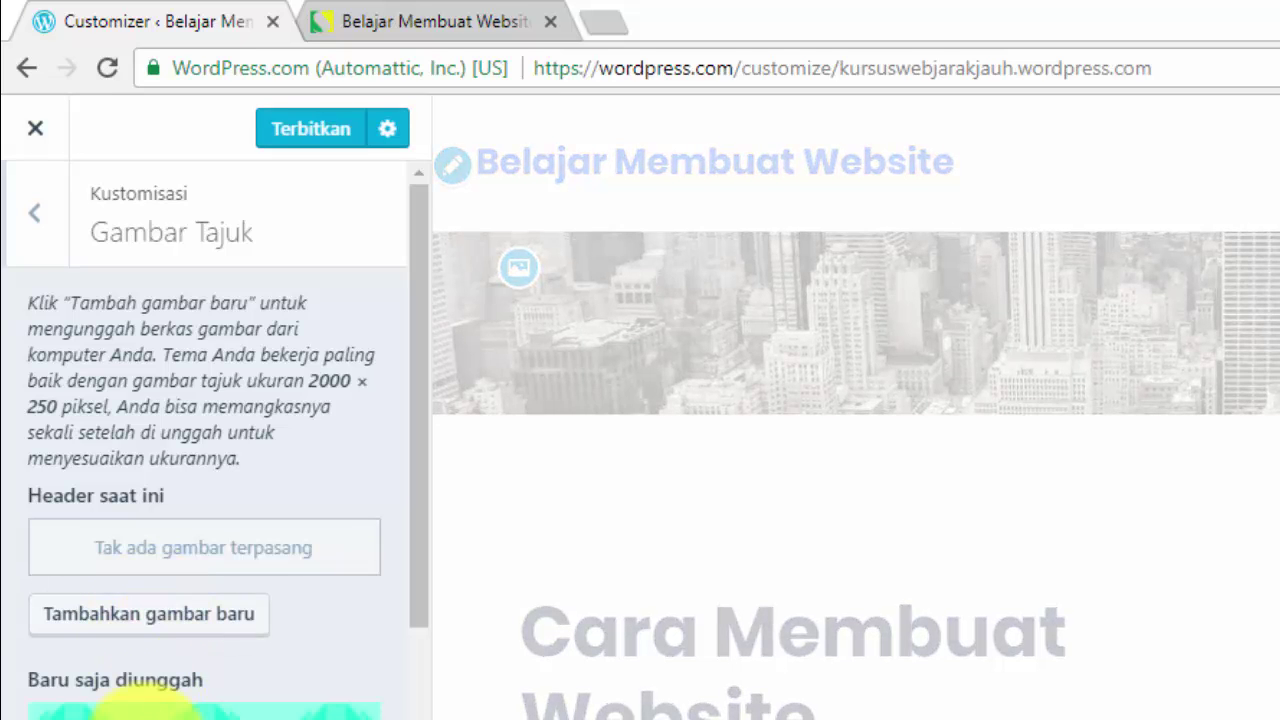
Step: Upload bg 2.jpg from the WEBPEMULA folder to the media library as a new header image
{"action": "left_click", "coordinate": [185, 613]}
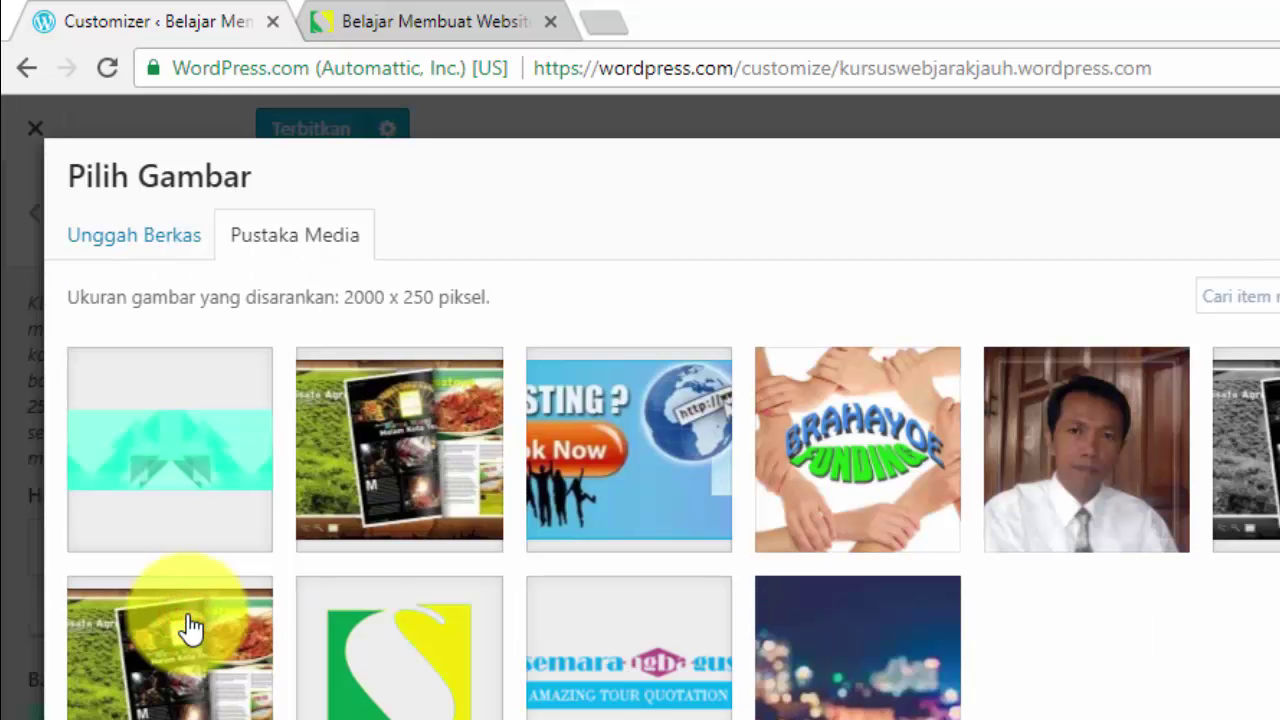
{"action": "left_click", "coordinate": [148, 240]}
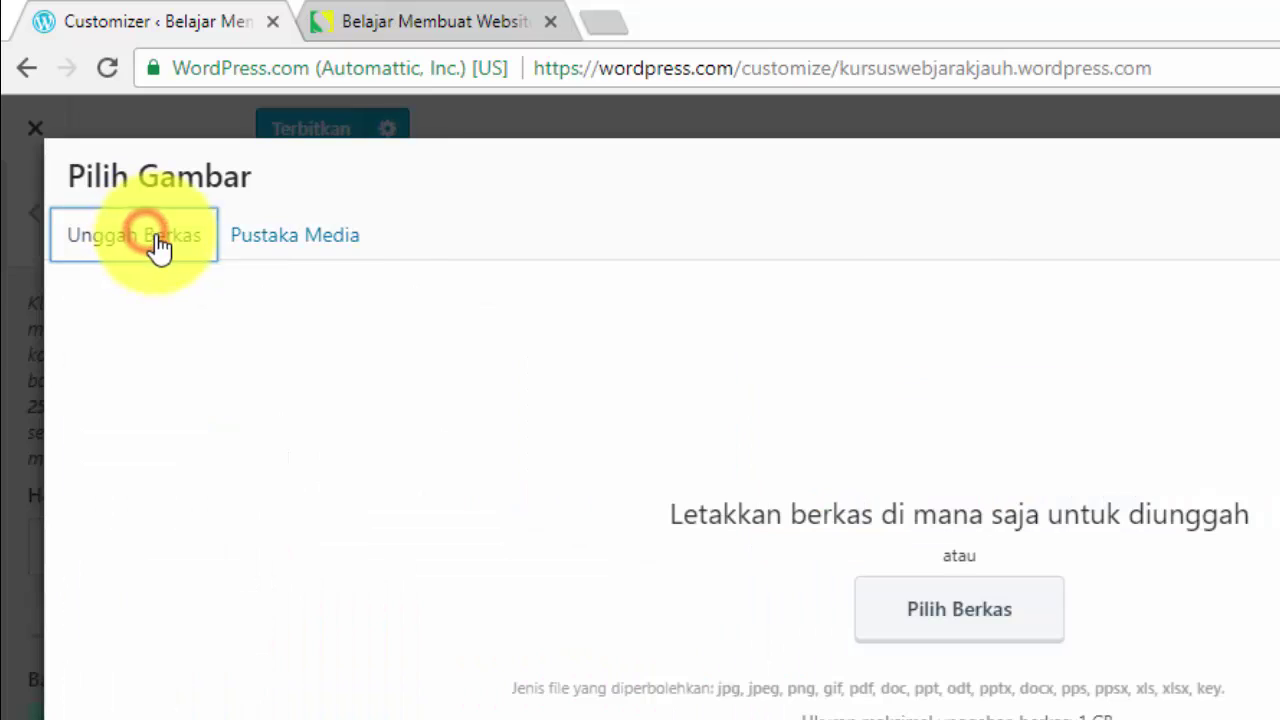
{"action": "left_click", "coordinate": [980, 620]}
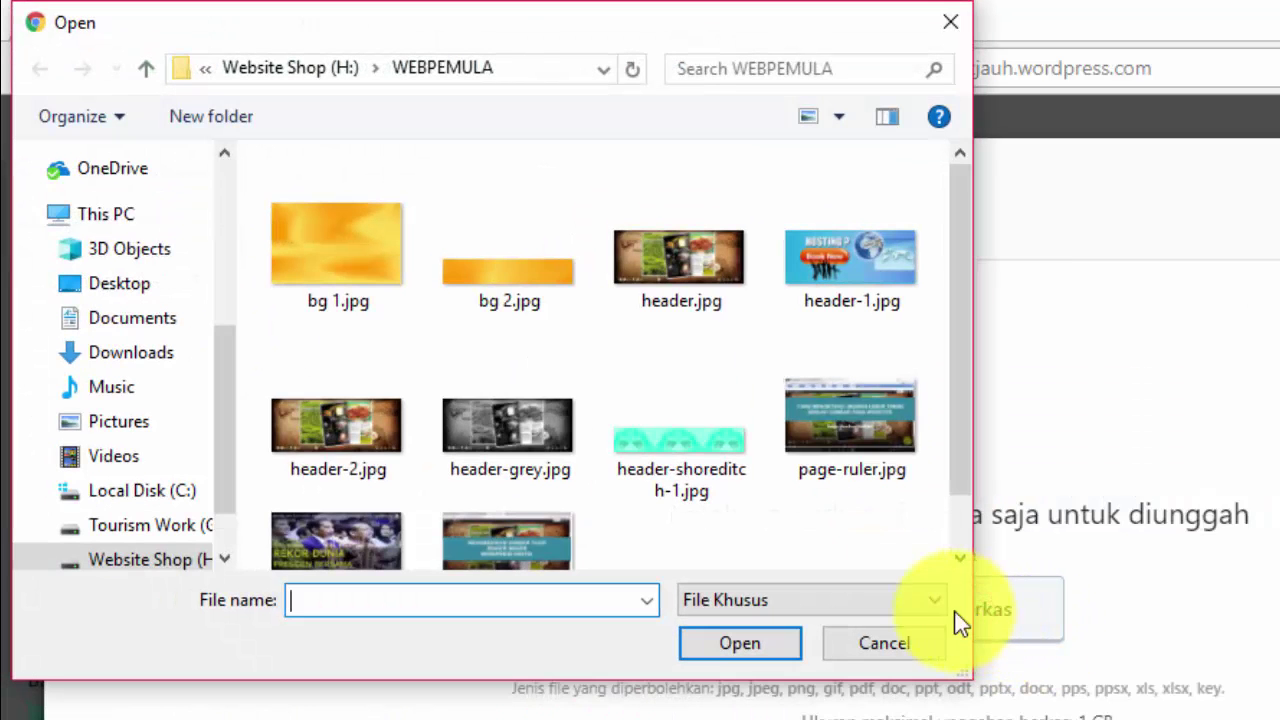
{"action": "left_click", "coordinate": [517, 280]}
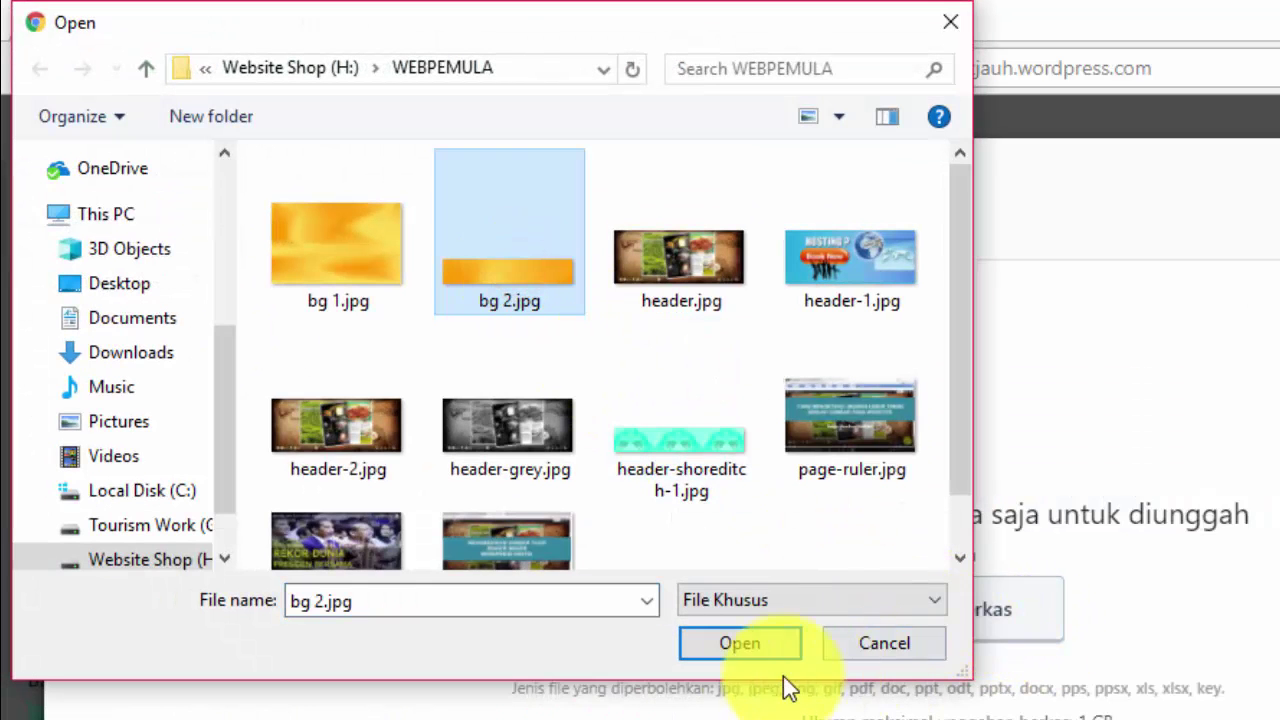
{"action": "left_click", "coordinate": [752, 652]}
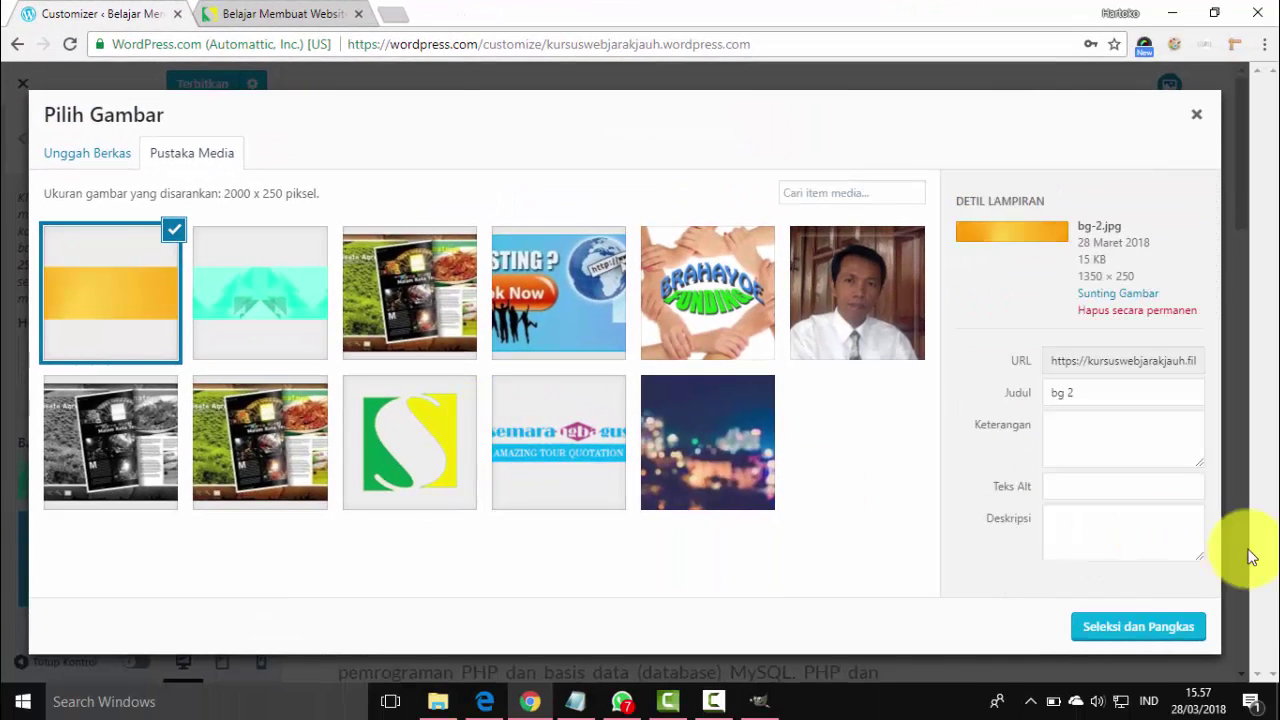
Step: Check the noted 1350x250 header size in Notepad, and apply the uploaded bg-2.jpg as the header with cropping skipped
{"action": "left_click", "coordinate": [1155, 630]}
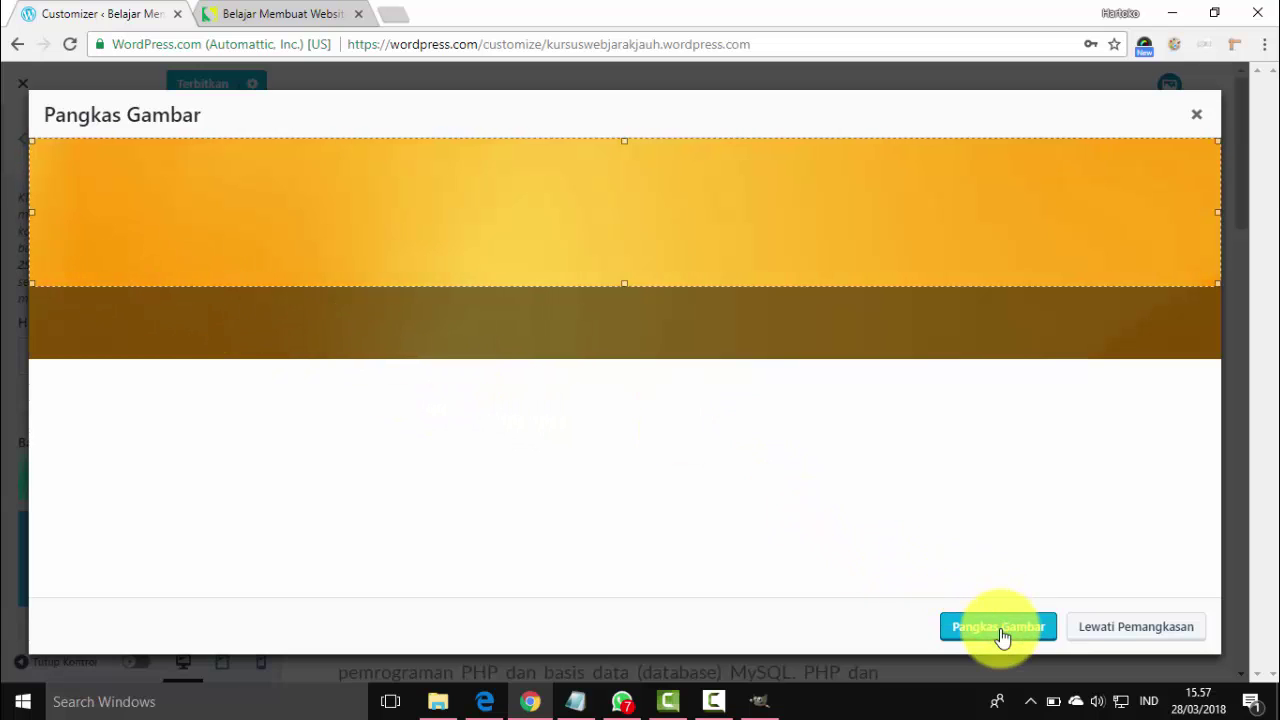
{"action": "left_click", "coordinate": [580, 700]}
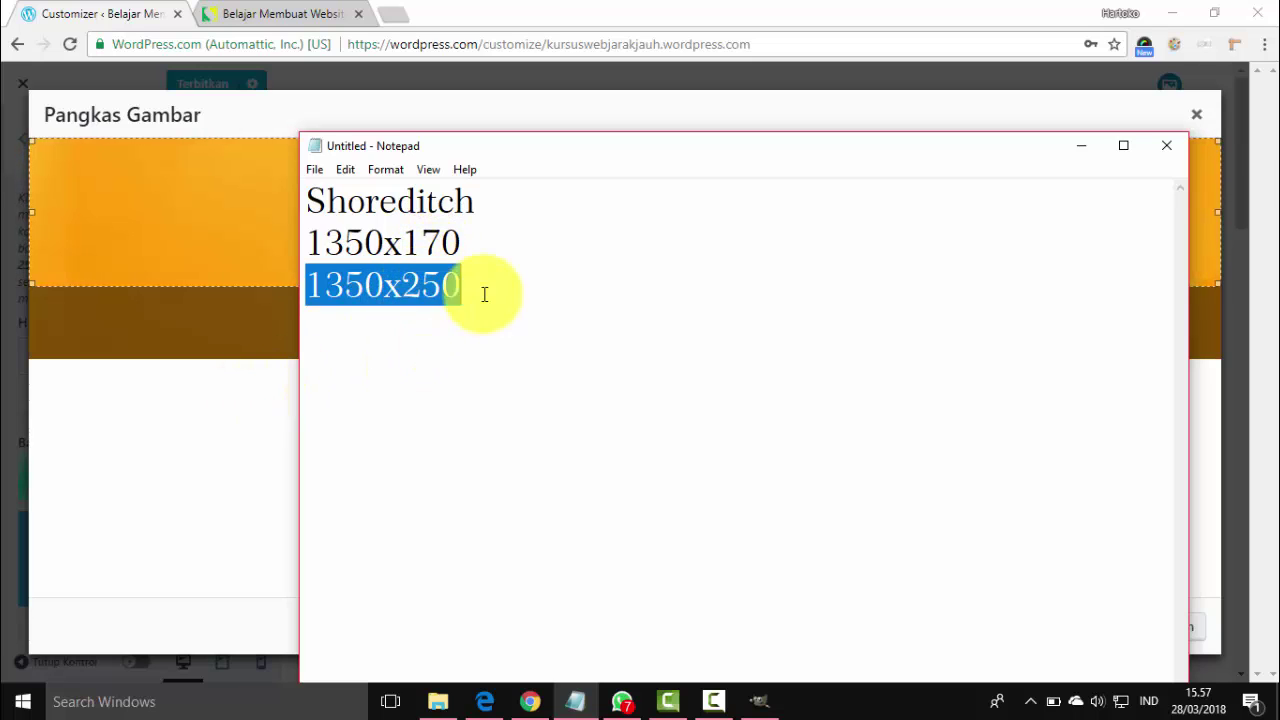
{"action": "left_click", "coordinate": [1083, 147]}
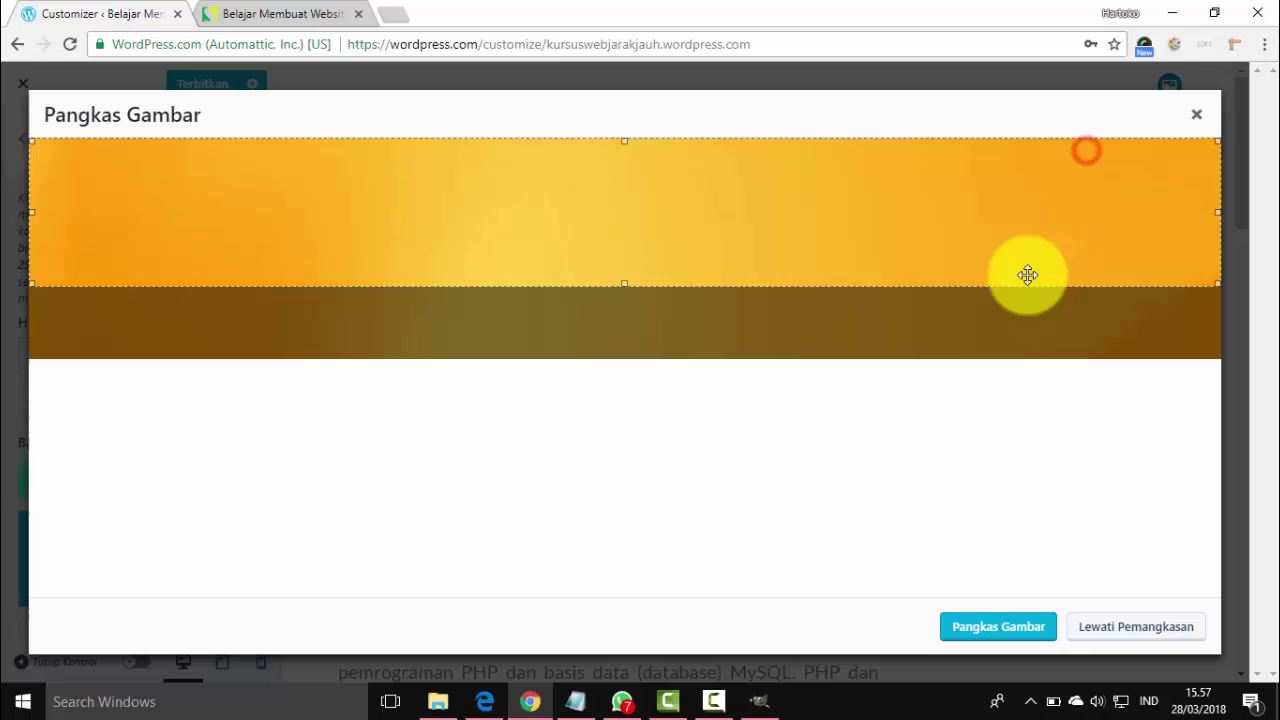
{"action": "left_click", "coordinate": [1138, 628]}
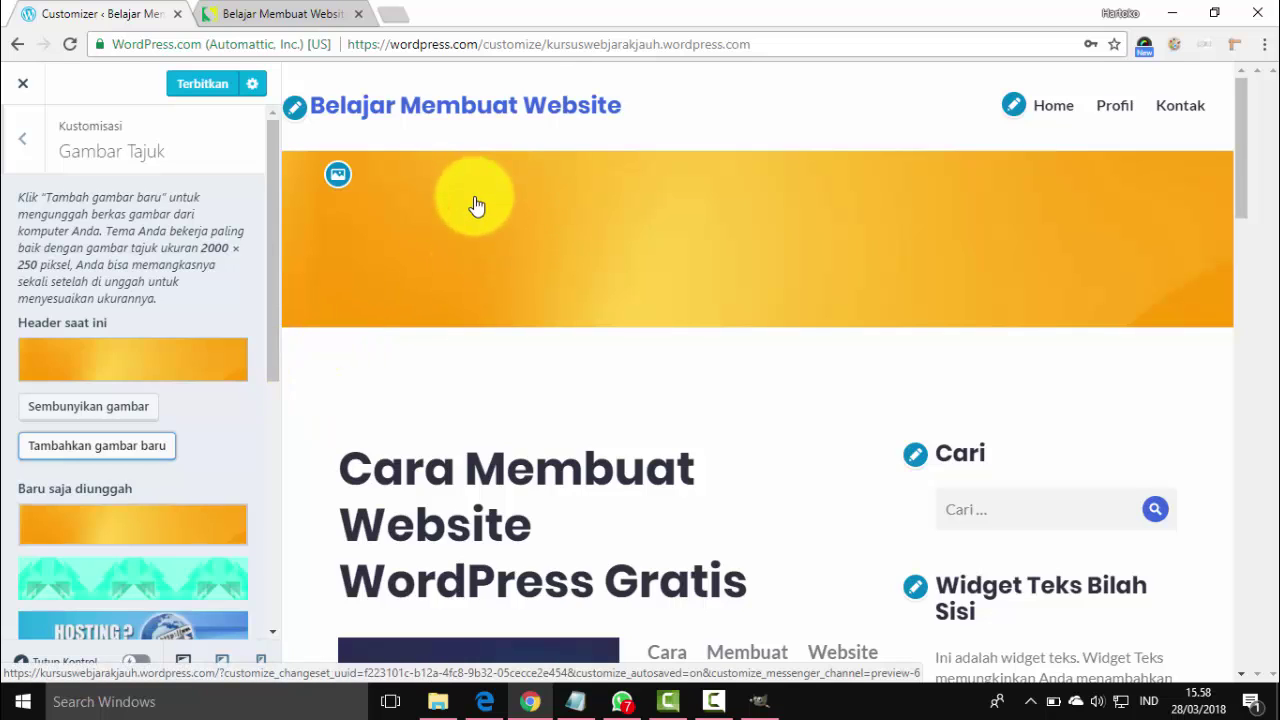
Step: Check the dimensions of header-shoreditch-1.jpg in the media library and apply it as the header image with cropping skipped
{"action": "left_click", "coordinate": [86, 448]}
{"action": "left_click", "coordinate": [272, 292]}
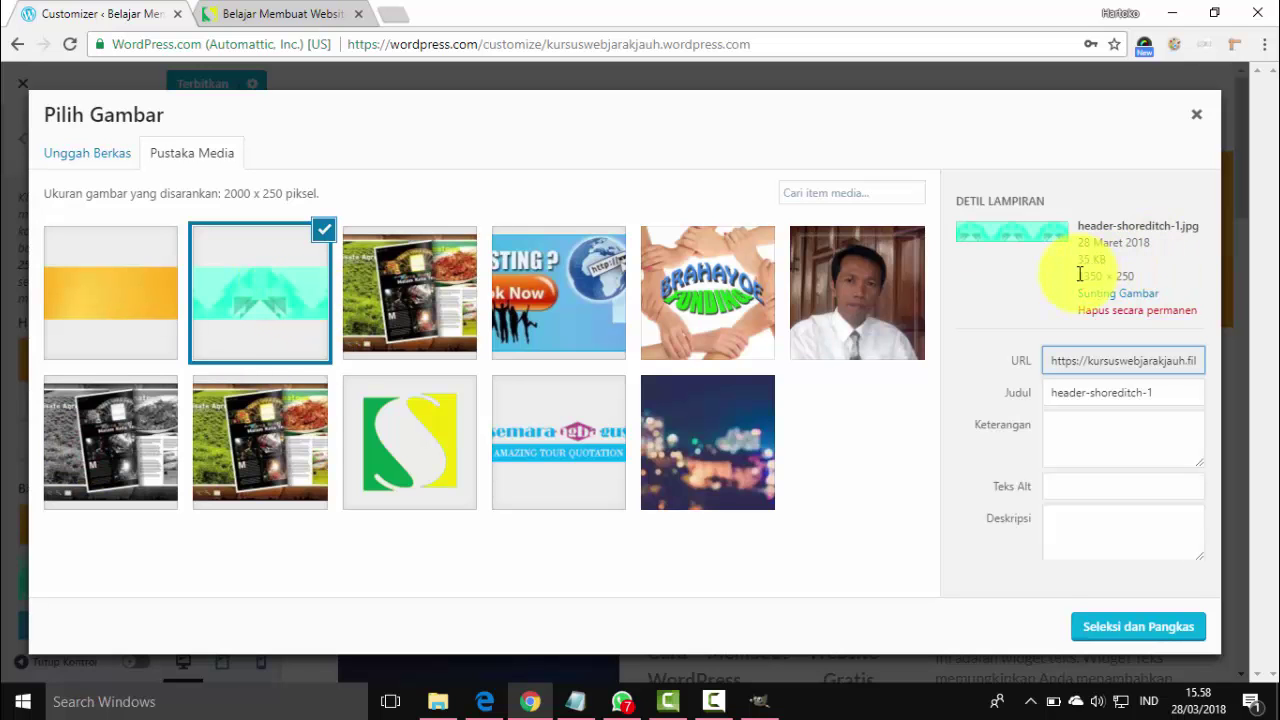
{"action": "left_click_drag", "start_coordinate": [1079, 275], "coordinate": [1137, 276]}
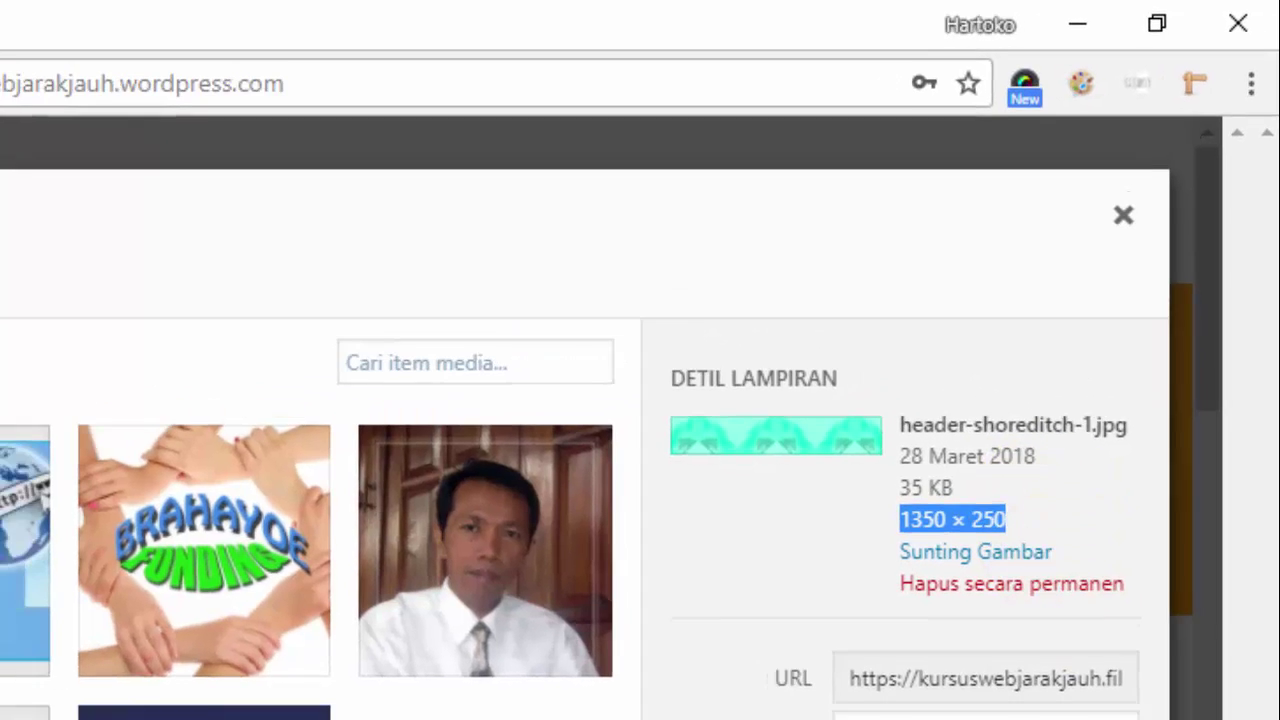
{"action": "left_click", "coordinate": [1150, 628]}
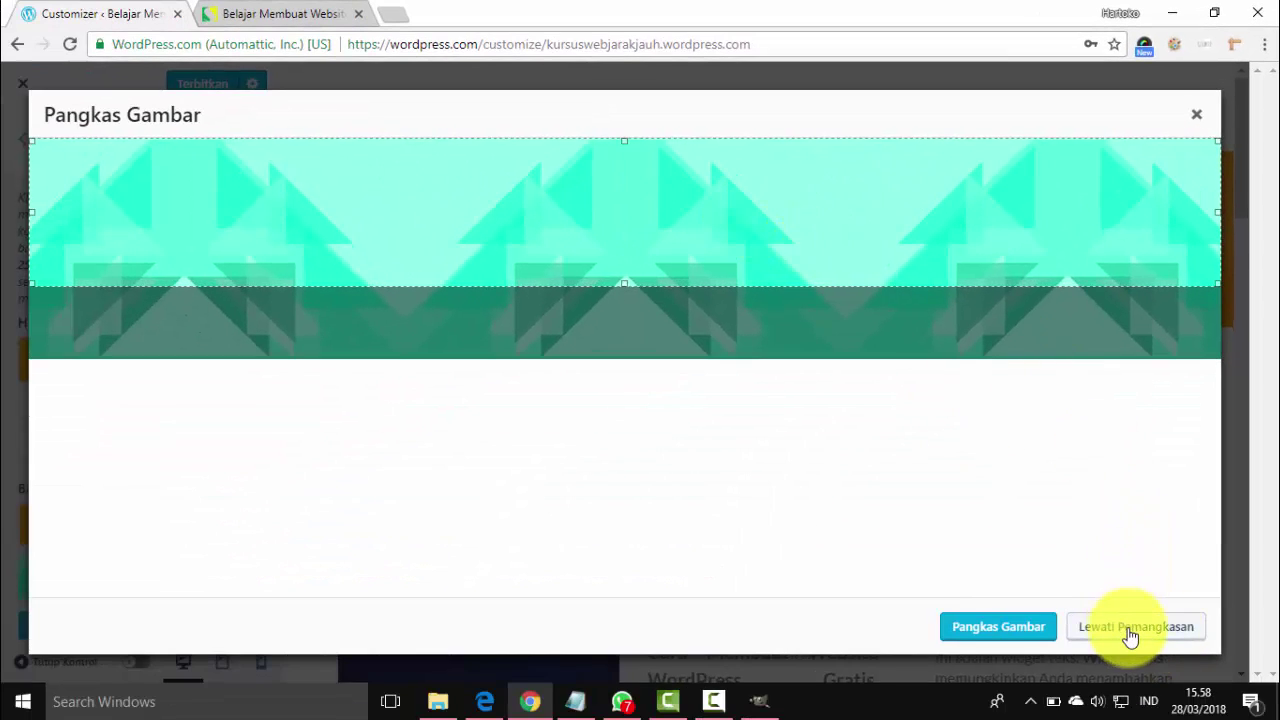
{"action": "left_click", "coordinate": [1130, 627]}
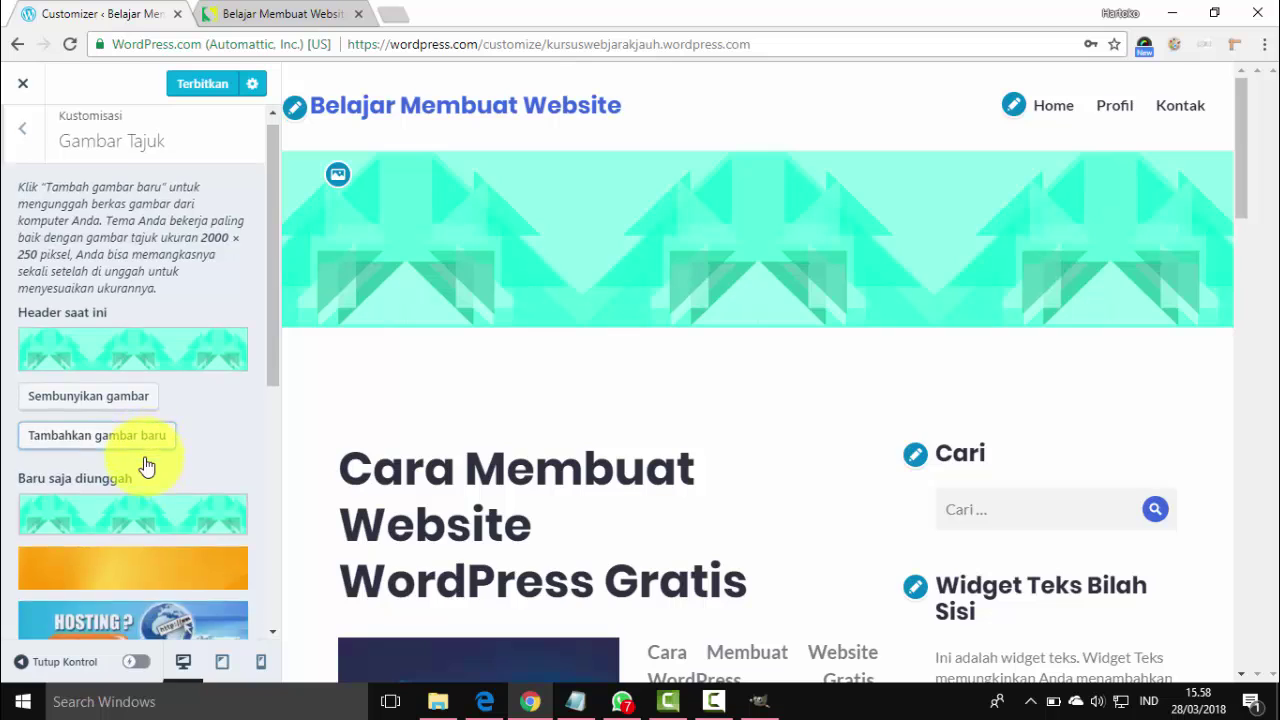
{"action": "scroll", "coordinate": [145, 465], "scroll_direction": "down", "scroll_amount": 2}
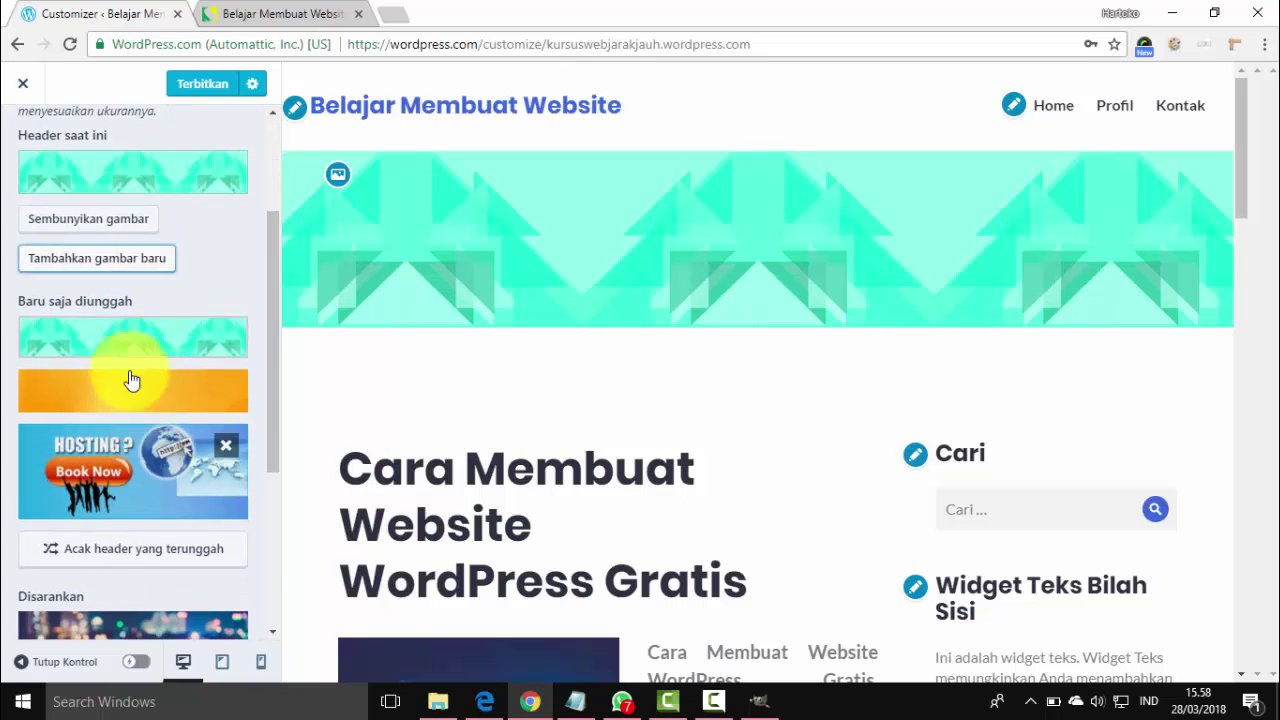